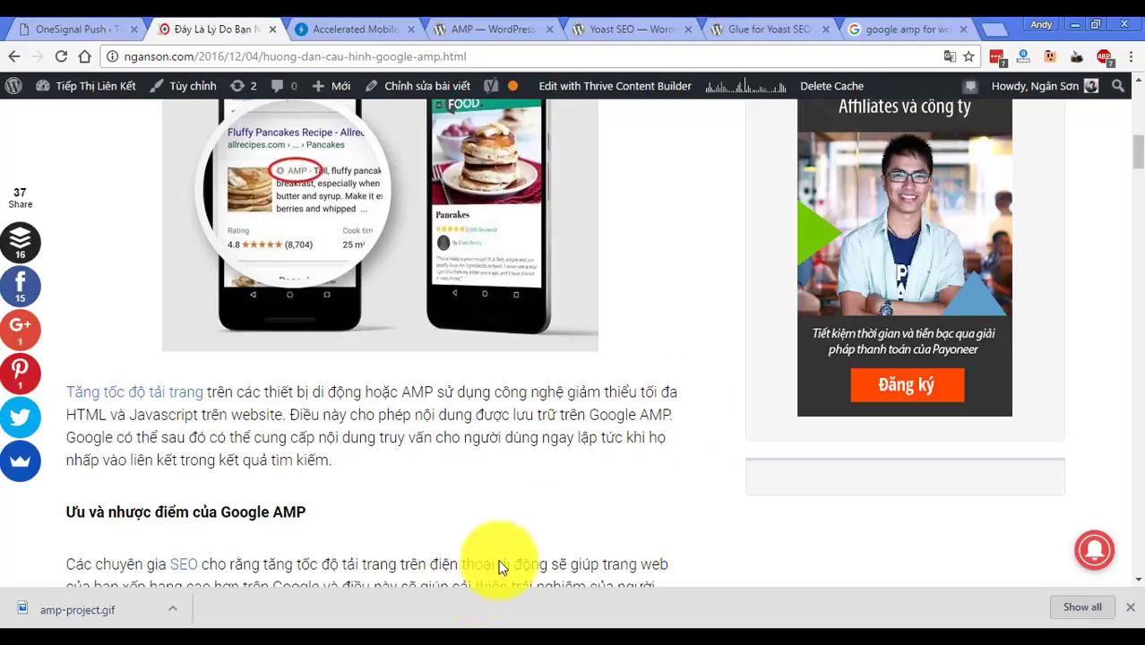
Step: Review the required plugins in the Word document: AMP, Yoast SEO, and Glue for Yoast SEO & AMP
{"action": "left_click", "coordinate": [309, 627]}
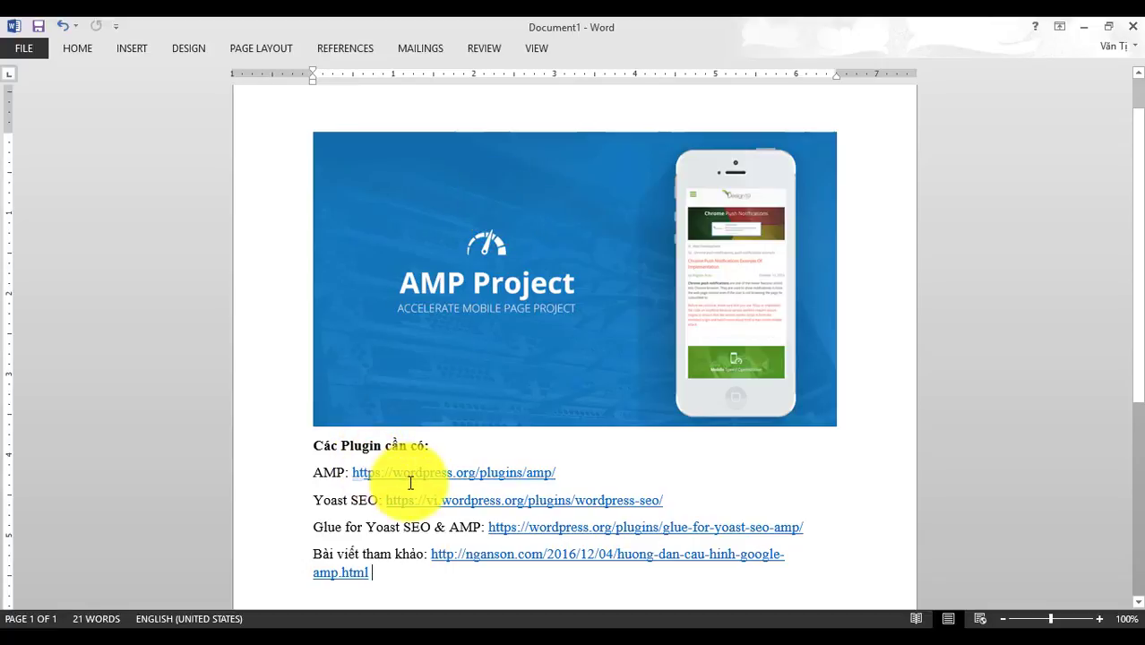
{"action": "double_click", "coordinate": [313, 473]}
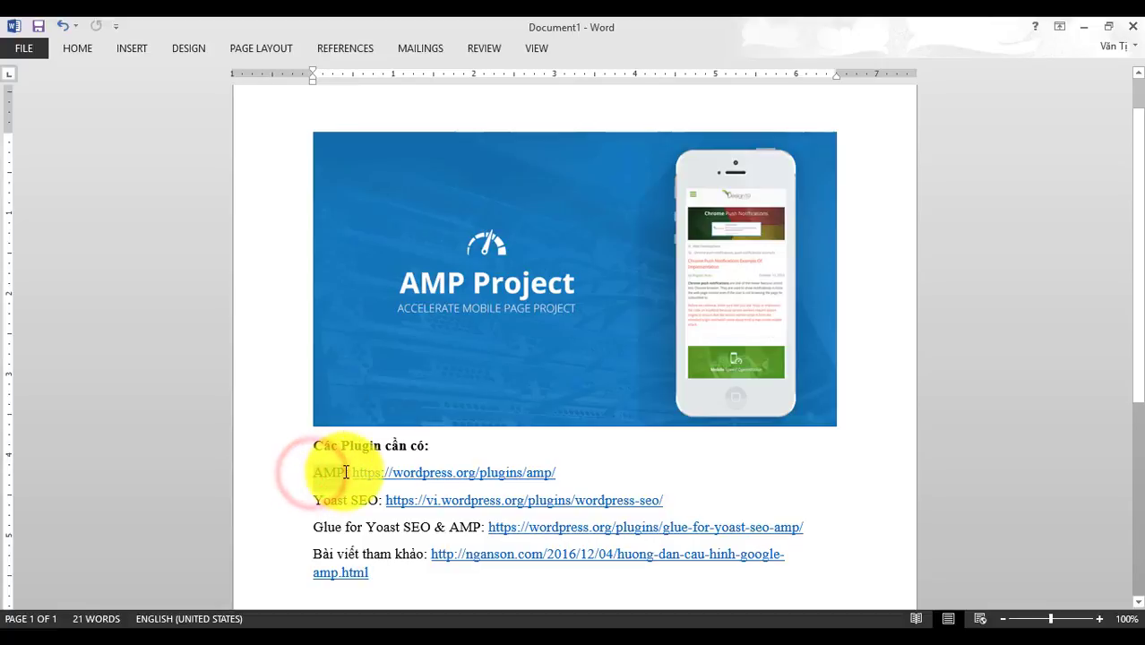
{"action": "double_click", "coordinate": [309, 499]}
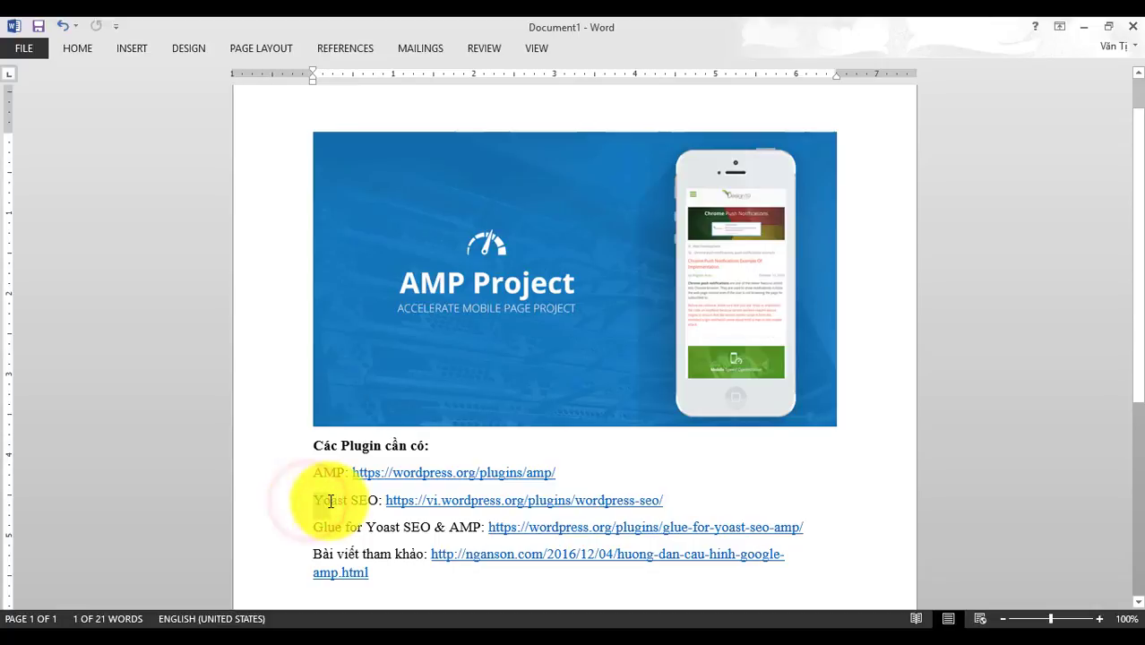
{"action": "left_click_drag", "start_coordinate": [371, 501], "coordinate": [348, 501]}
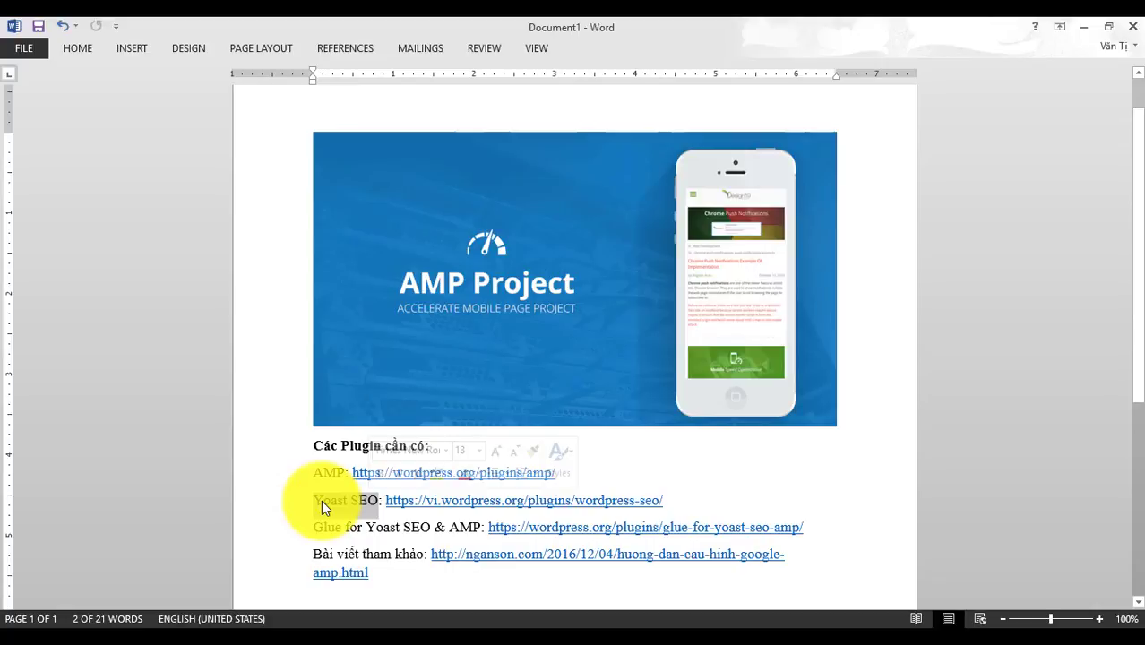
{"action": "left_click", "coordinate": [309, 527]}
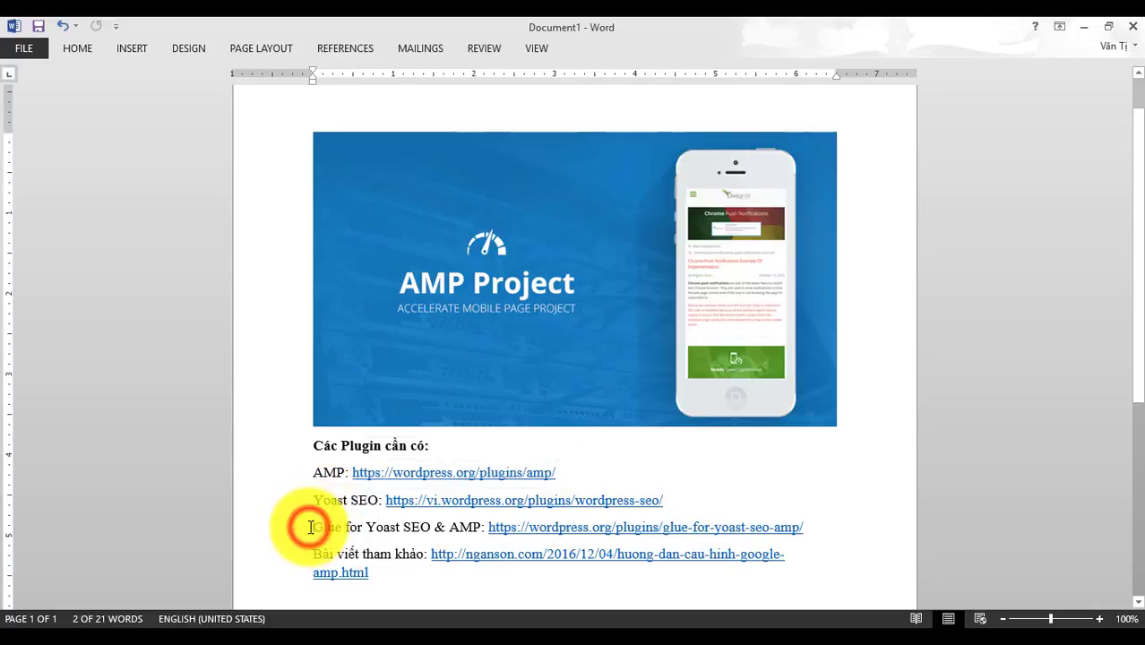
{"action": "left_click_drag", "start_coordinate": [310, 527], "coordinate": [463, 530]}
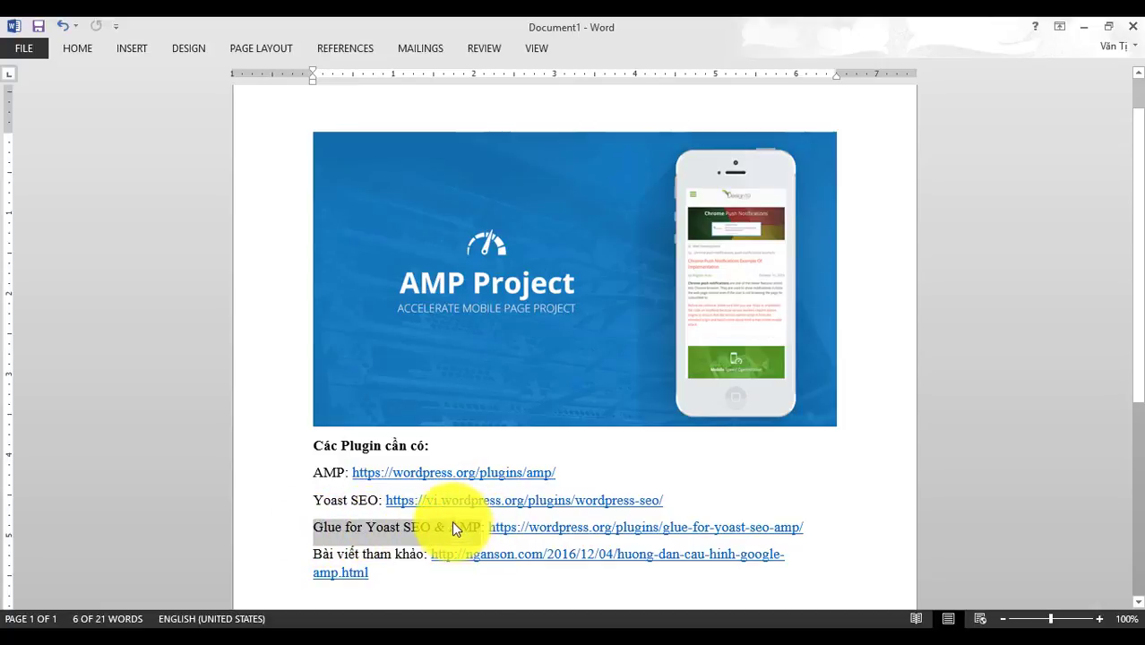
{"action": "left_click", "coordinate": [313, 472]}
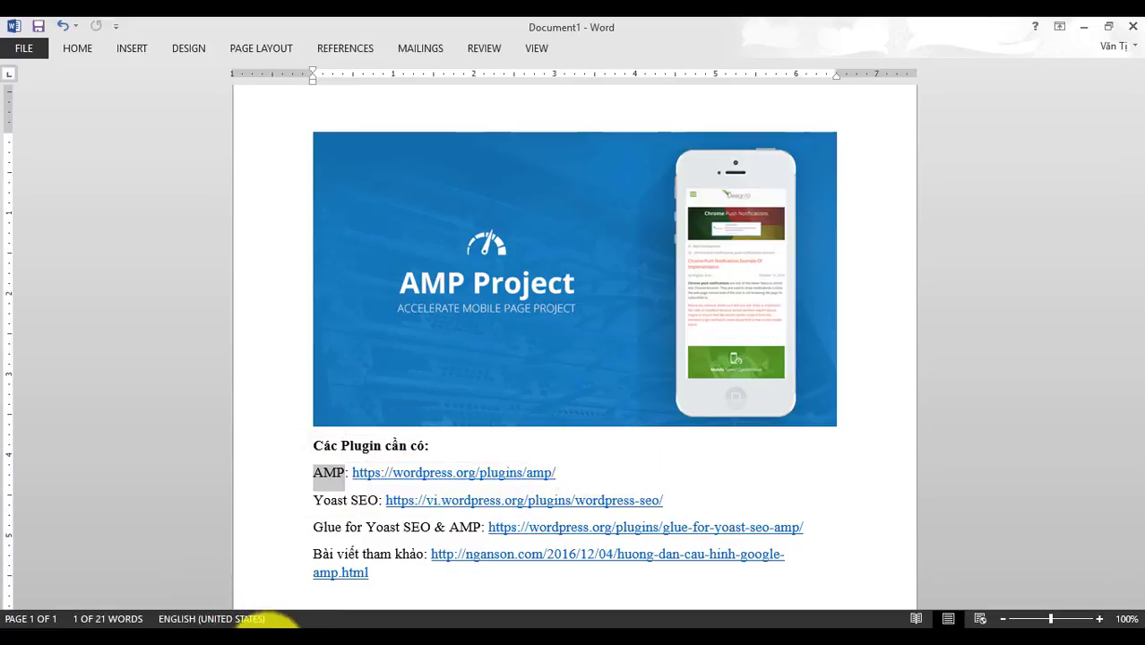
Step: Switch to Chrome and open the page for adding new plugins in the site's WordPress admin
{"action": "left_click", "coordinate": [201, 627]}
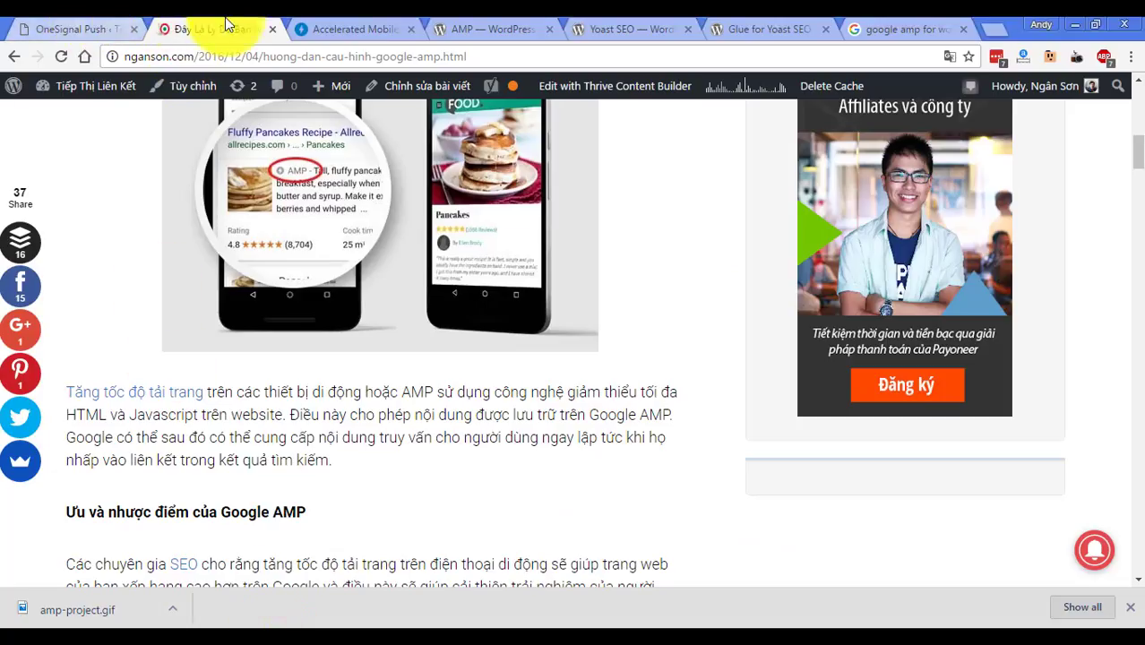
{"action": "left_click", "coordinate": [97, 29]}
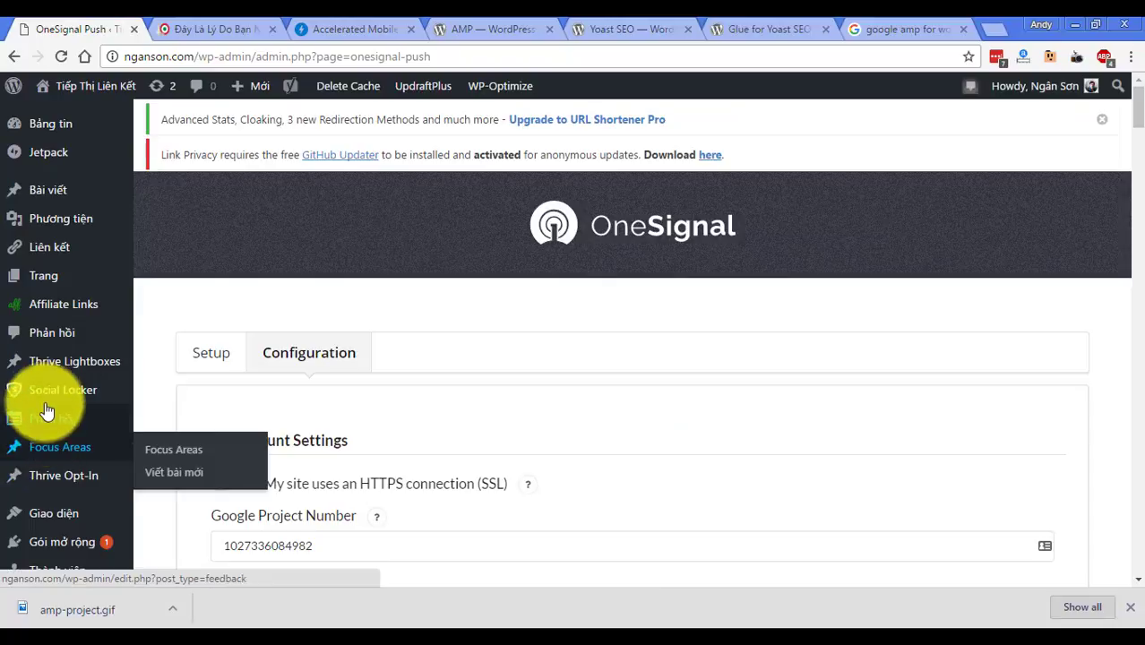
{"action": "scroll", "coordinate": [85, 446], "scroll_direction": "down", "scroll_amount": 1}
{"action": "left_click", "coordinate": [80, 459]}
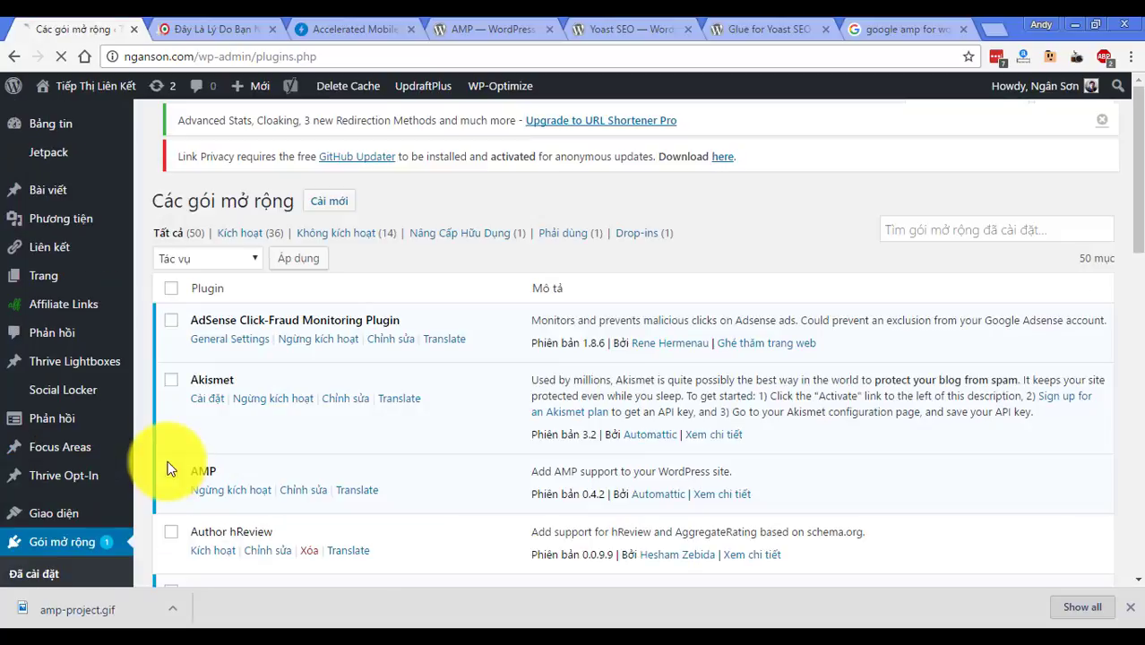
{"action": "left_click", "coordinate": [331, 203]}
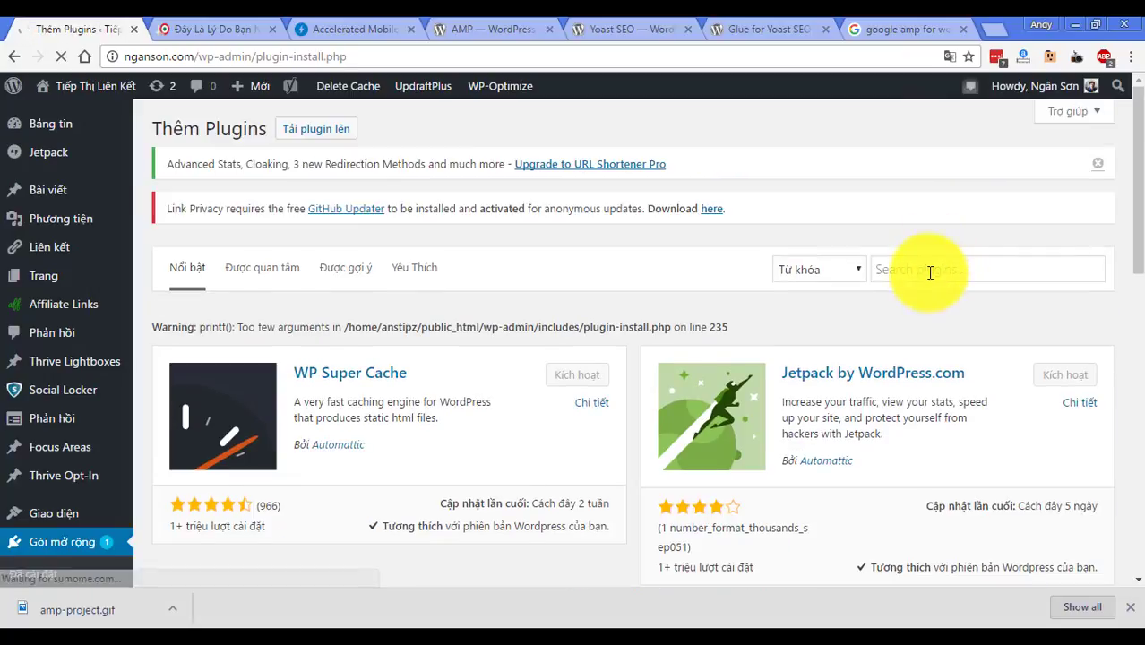
Step: Search the plugin directory for "AMP" and highlight the title of the AMP plugin by Automattic
{"action": "left_click", "coordinate": [928, 270]}
{"action": "type", "text": "A"}
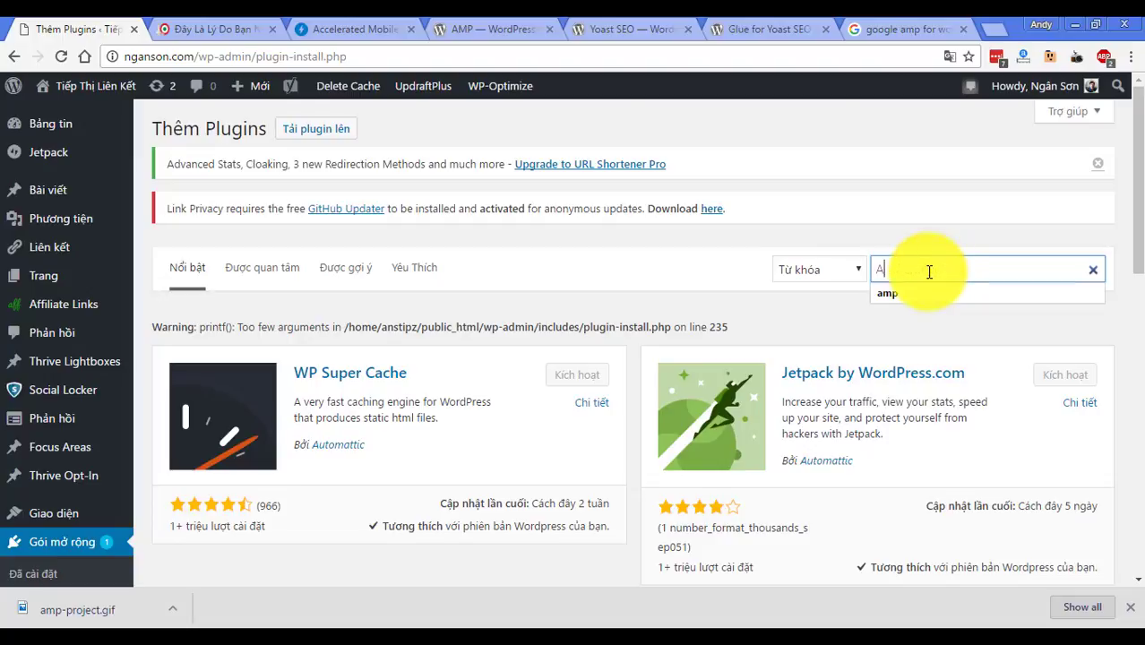
{"action": "type", "text": "MP"}
{"action": "key", "text": "Return"}
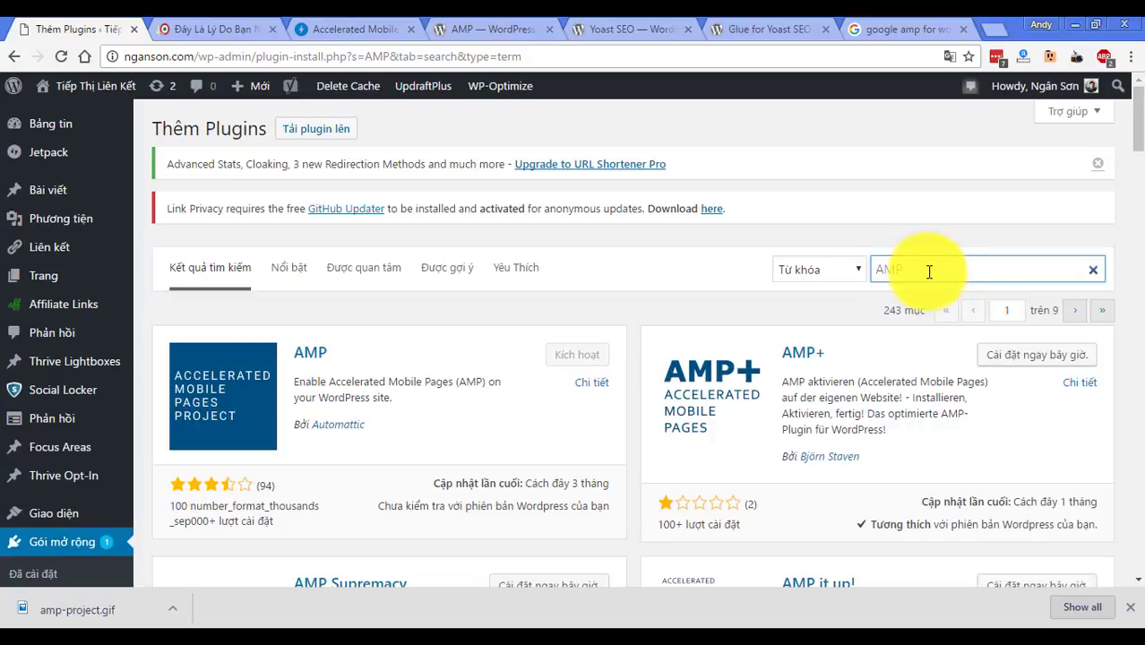
{"action": "left_click", "coordinate": [305, 350]}
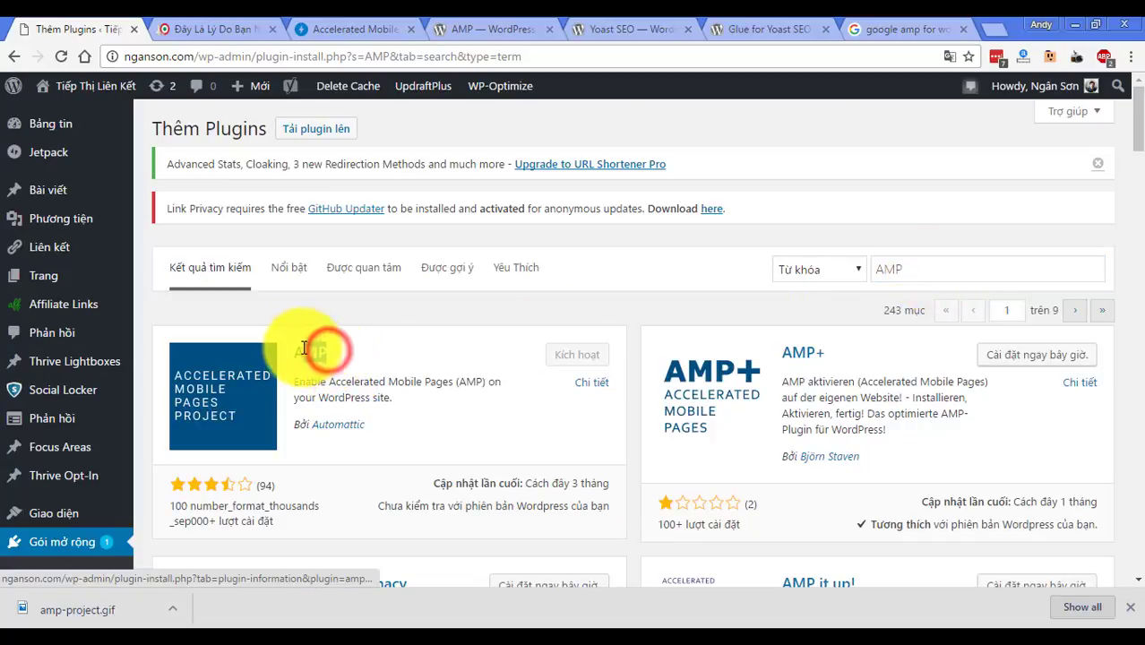
{"action": "double_click", "coordinate": [304, 349]}
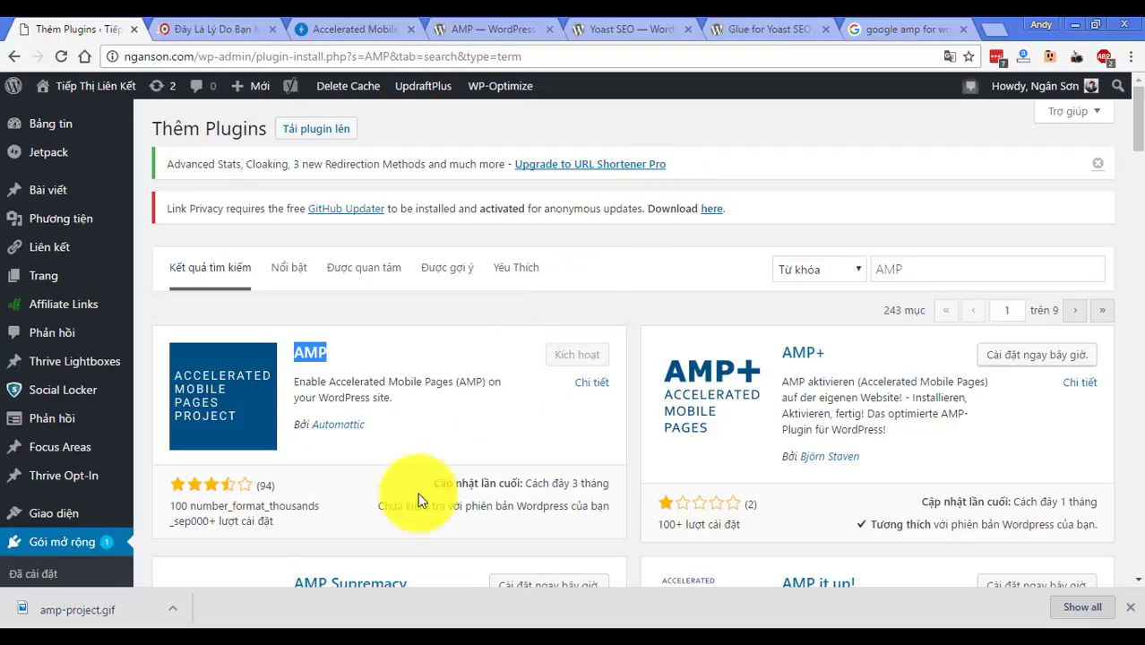
Step: Copy "Yoast SEO" from the plugin list in Word and search the WordPress plugin directory for it in Chrome
{"action": "key", "text": "alt+Tab"}
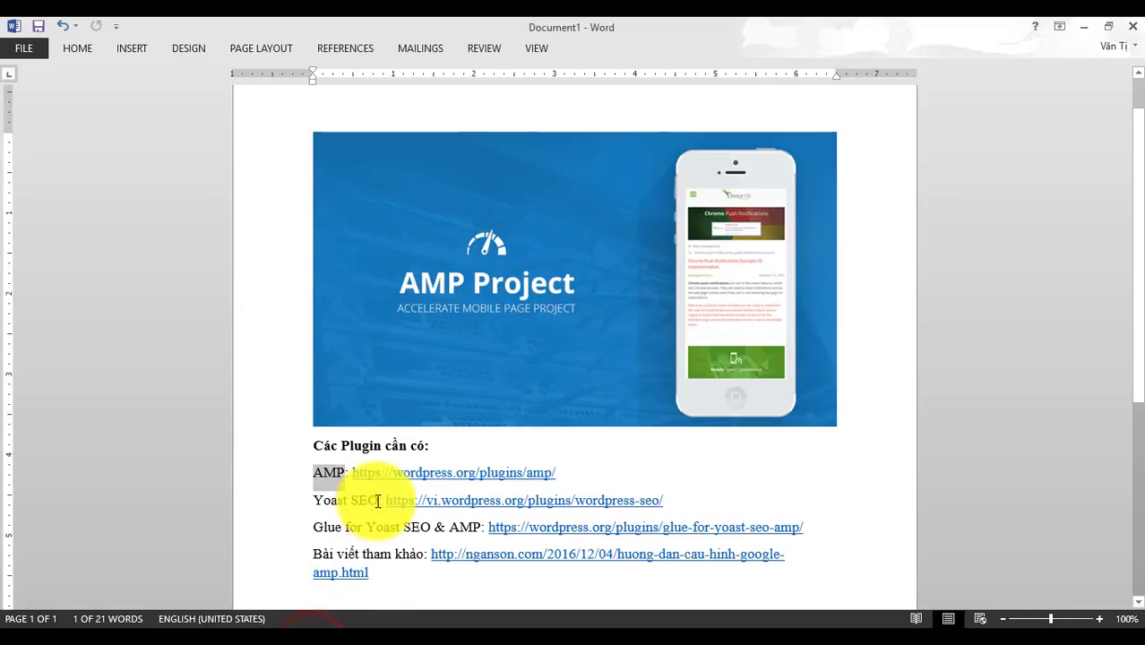
{"action": "left_click_drag", "start_coordinate": [378, 499], "coordinate": [319, 496]}
{"action": "key", "text": "ctrl+c"}
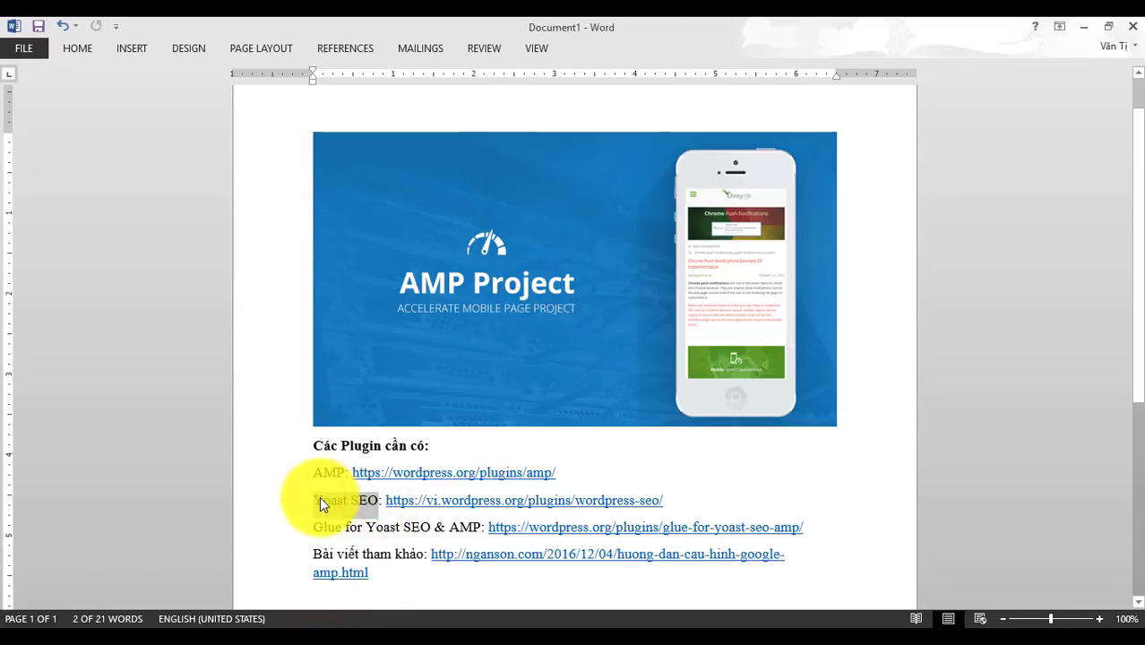
{"action": "key", "text": "alt+Tab"}
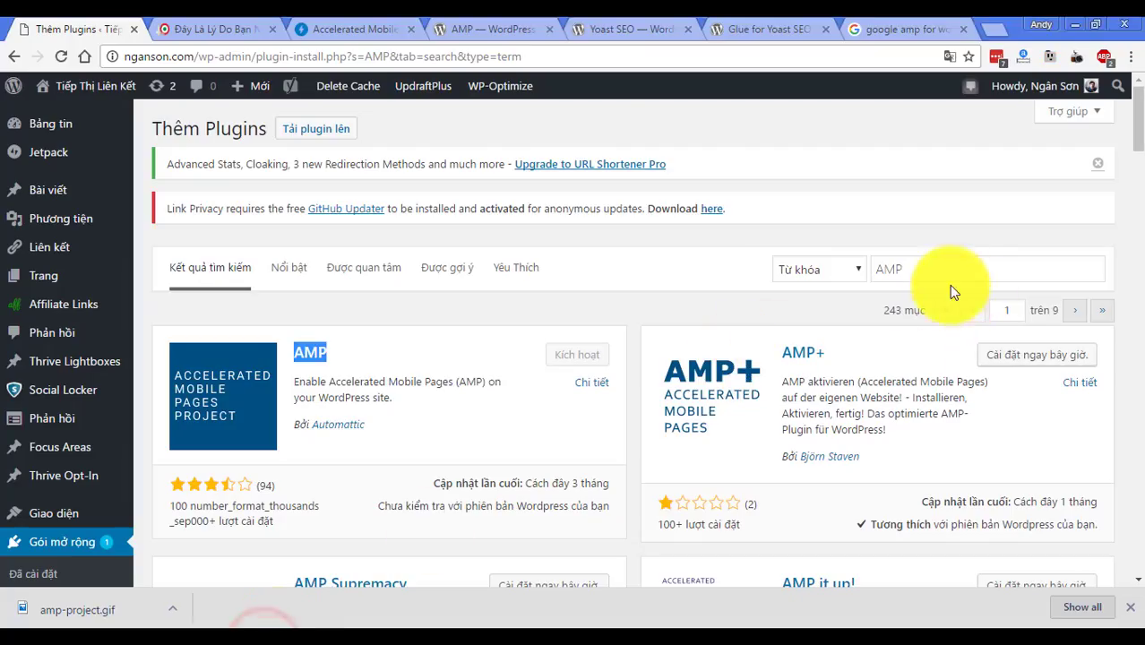
{"action": "double_click", "coordinate": [947, 273]}
{"action": "key", "text": "ctrl+v"}
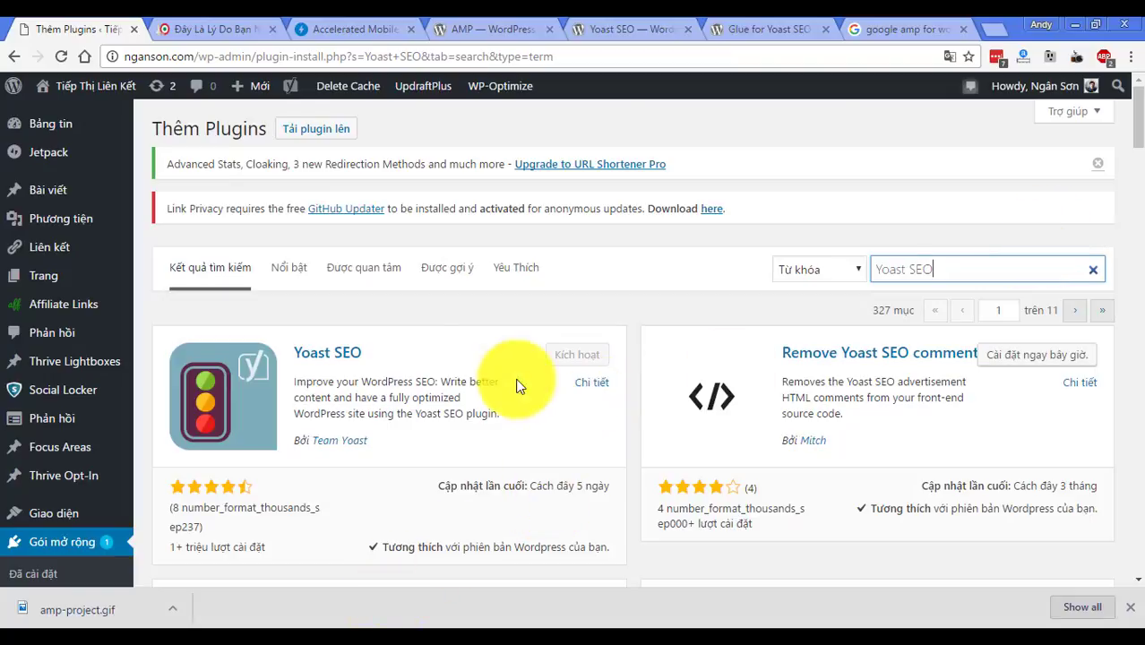
Step: Glance at the Word plugin list, return to Chrome and open the AMP settings of Yoast SEO
{"action": "left_click", "coordinate": [305, 625]}
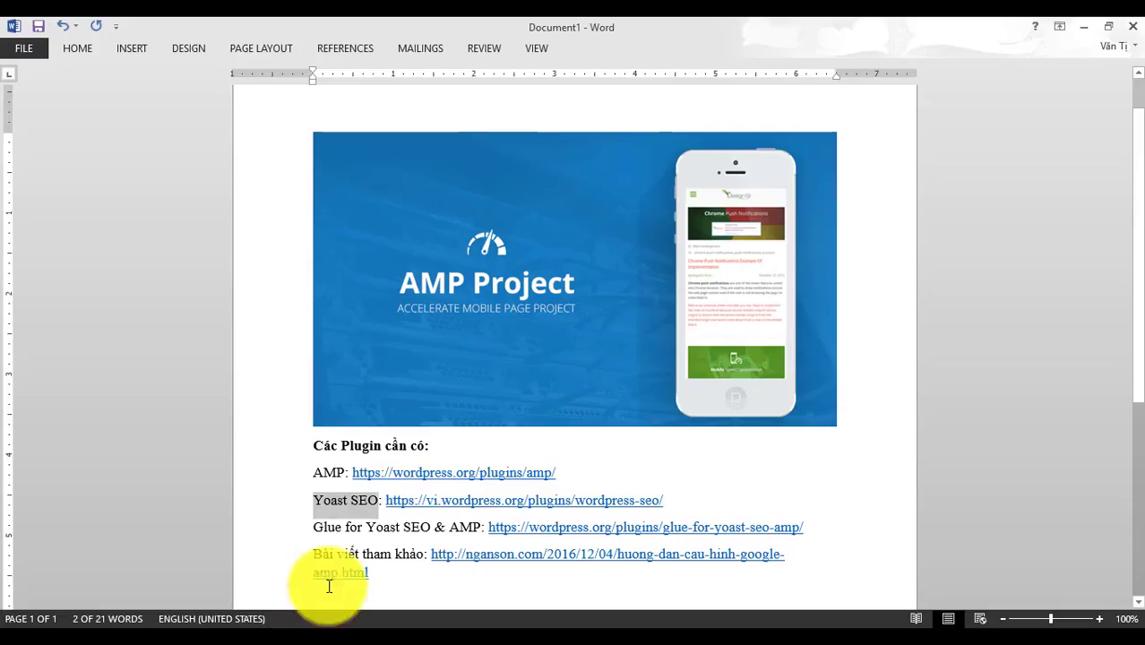
{"action": "left_click", "coordinate": [285, 625]}
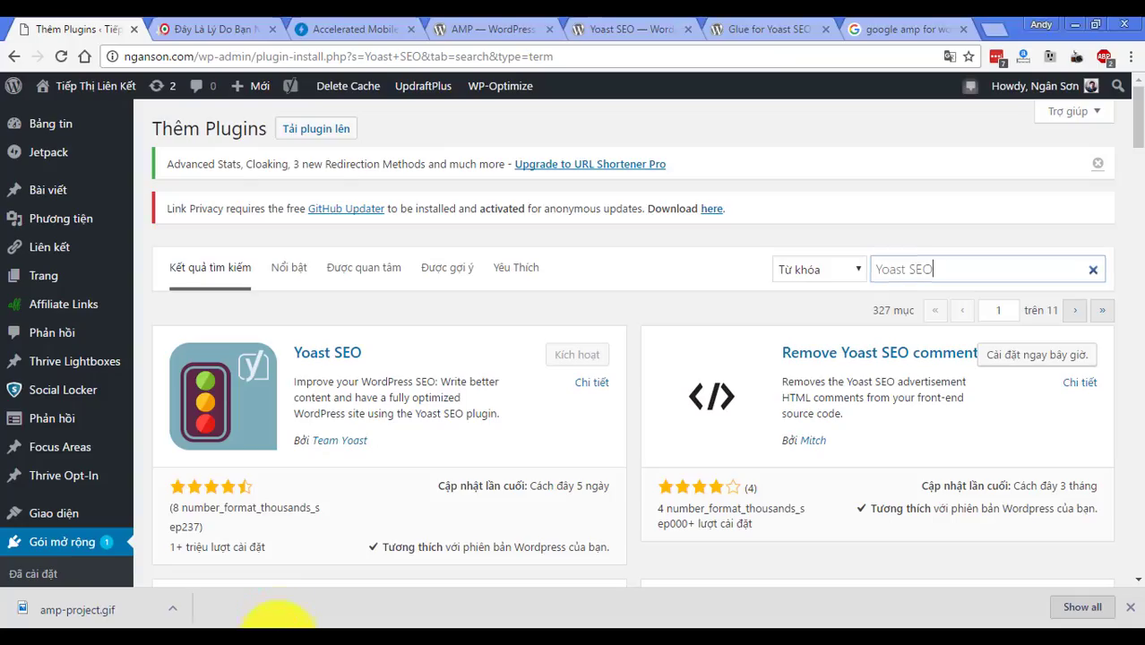
{"action": "scroll", "coordinate": [97, 399], "scroll_direction": "down", "scroll_amount": 2}
{"action": "scroll", "coordinate": [96, 404], "scroll_direction": "down", "scroll_amount": 3}
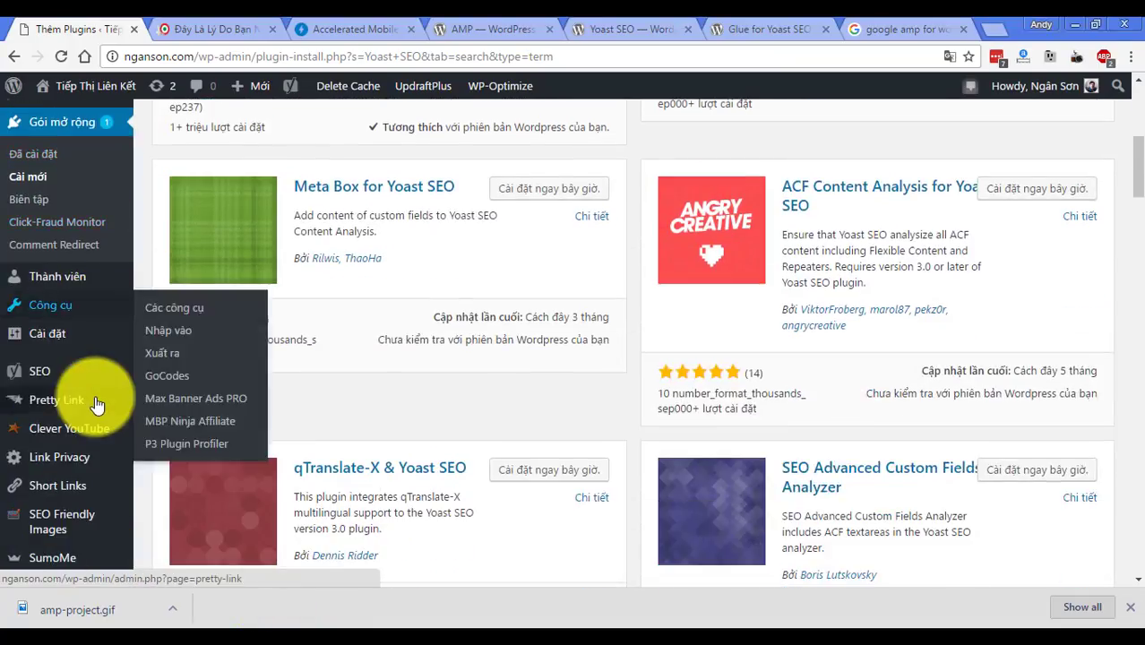
{"action": "mouse_move", "coordinate": [72, 374]}
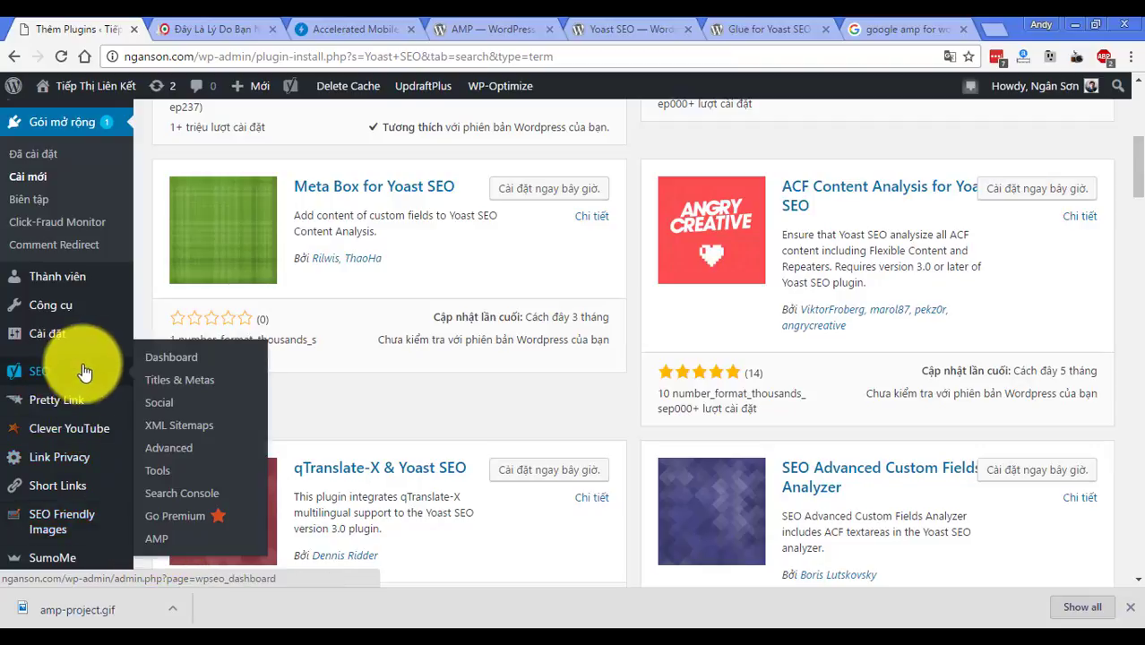
{"action": "left_click", "coordinate": [166, 546]}
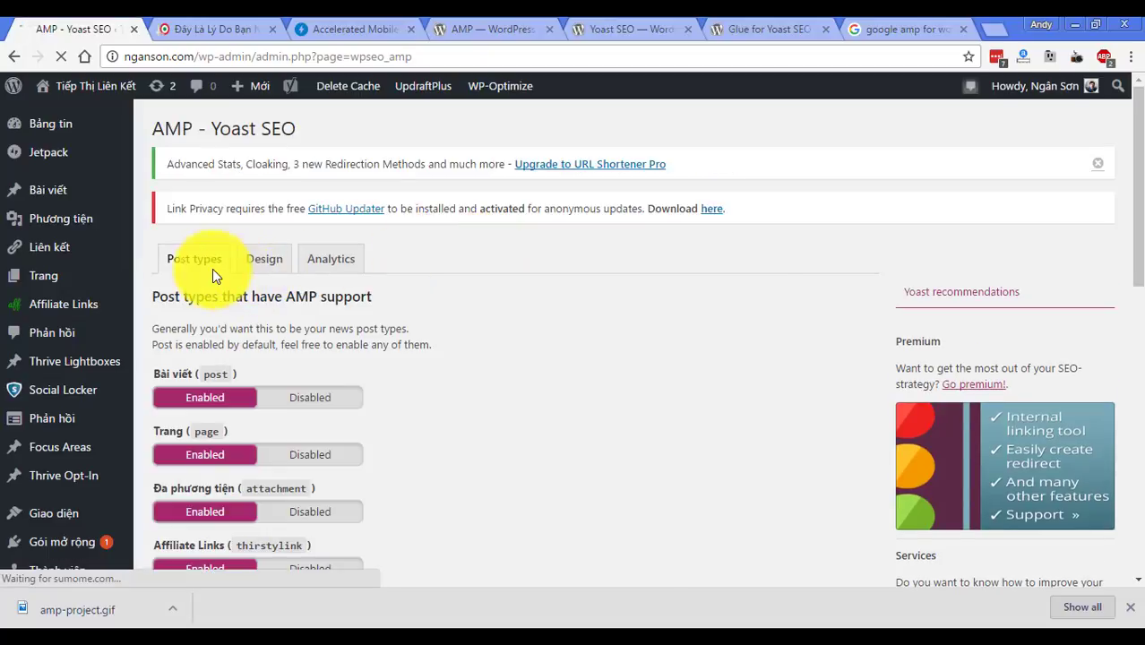
Step: Look over the post types with AMP support, switching the post type to Disabled and back to Enabled
{"action": "scroll", "coordinate": [301, 336], "scroll_direction": "down", "scroll_amount": 2}
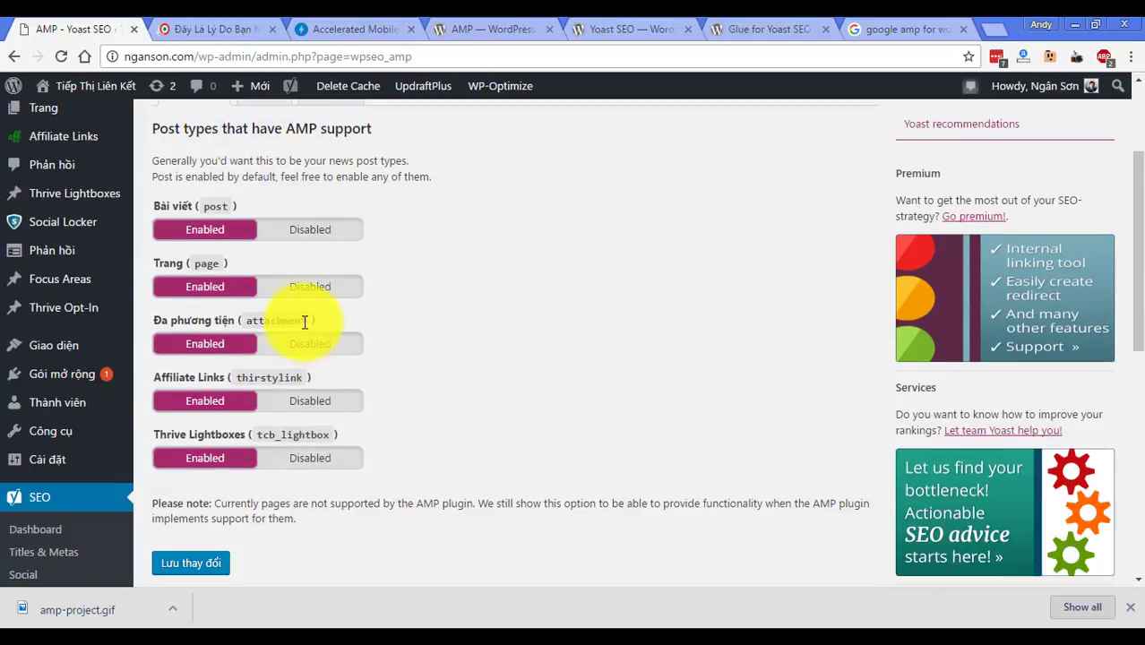
{"action": "scroll", "coordinate": [201, 193], "scroll_direction": "up", "scroll_amount": 1}
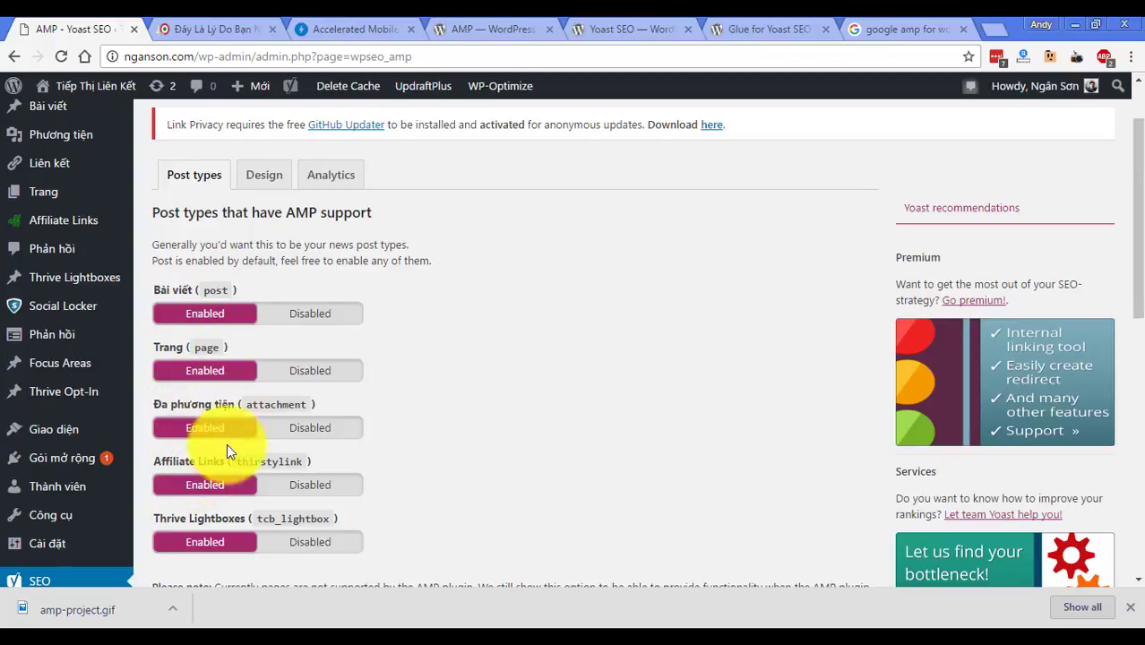
{"action": "left_click", "coordinate": [285, 318]}
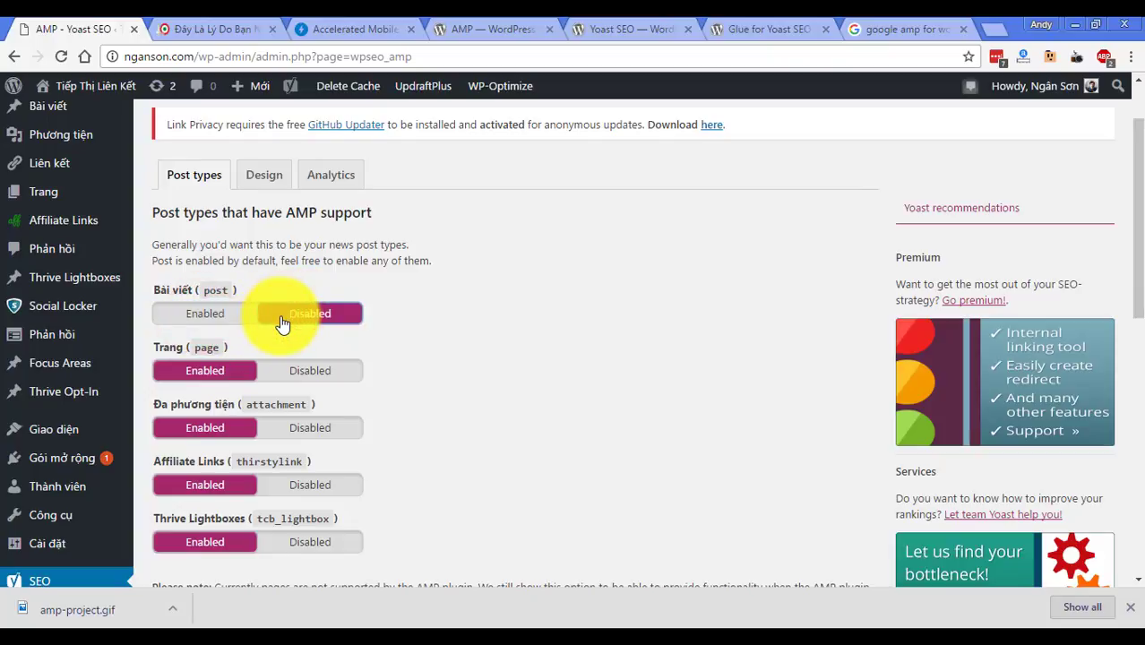
{"action": "left_click", "coordinate": [225, 314]}
Step: Examine the AMP design settings, including image size requirements, content colors, link styles, blockquote colors and extra CSS
{"action": "left_click", "coordinate": [261, 178]}
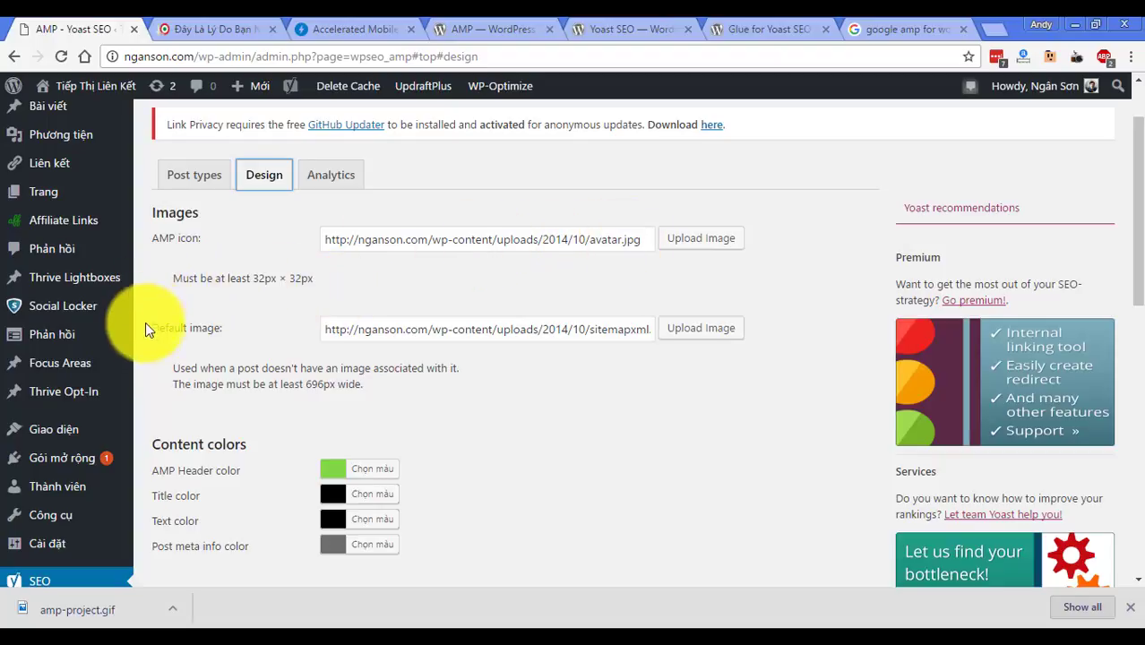
{"action": "left_click_drag", "start_coordinate": [146, 328], "coordinate": [237, 327]}
{"action": "left_click", "coordinate": [242, 322]}
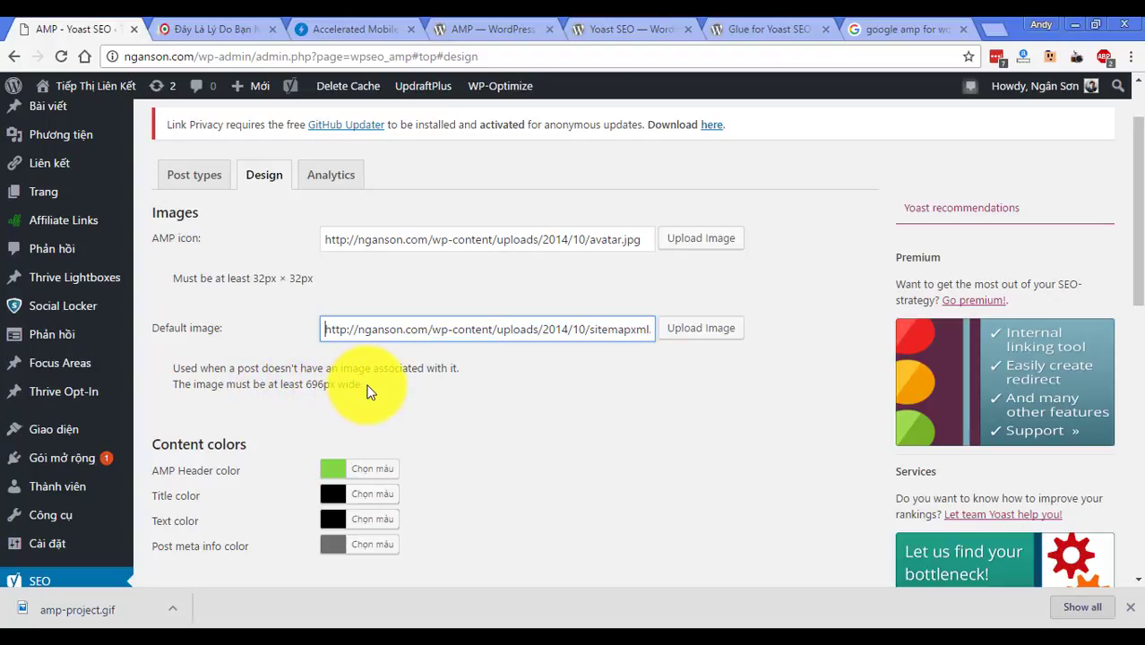
{"action": "left_click_drag", "start_coordinate": [363, 385], "coordinate": [305, 399]}
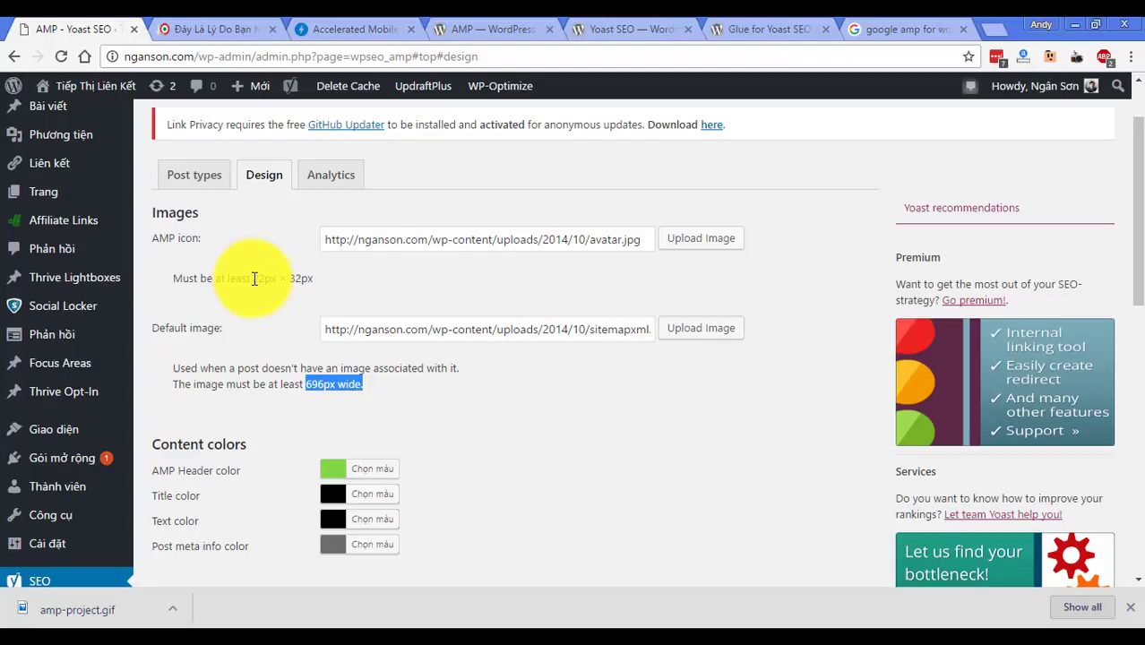
{"action": "left_click_drag", "start_coordinate": [255, 279], "coordinate": [310, 291]}
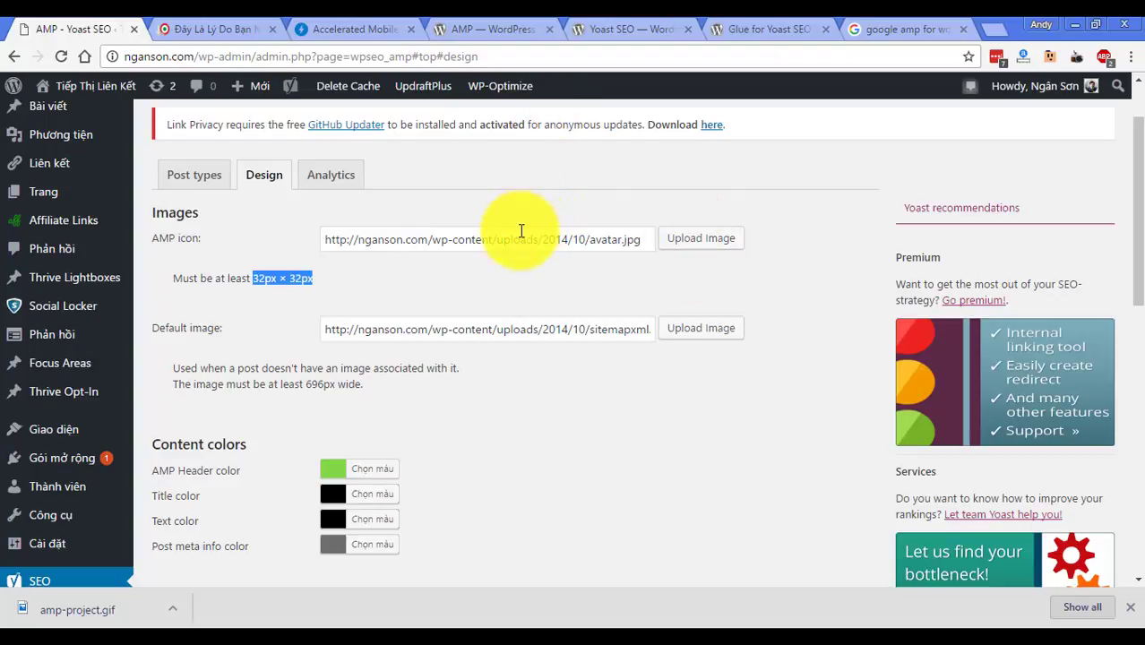
{"action": "scroll", "coordinate": [513, 238], "scroll_direction": "down", "scroll_amount": 2}
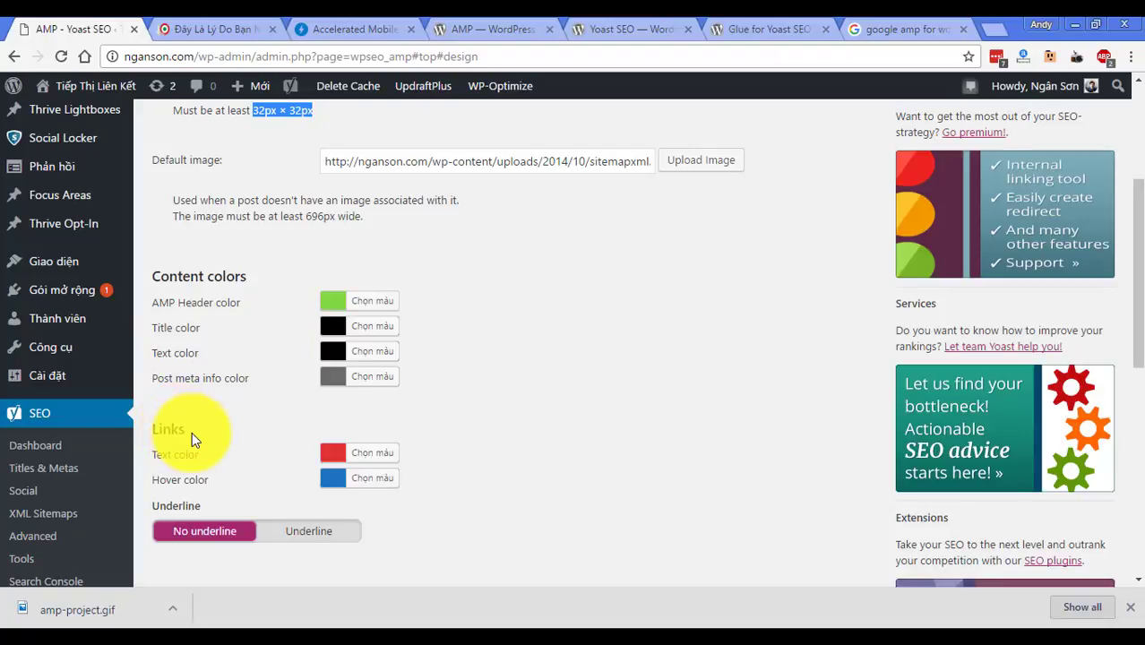
{"action": "scroll", "coordinate": [193, 432], "scroll_direction": "down", "scroll_amount": 1}
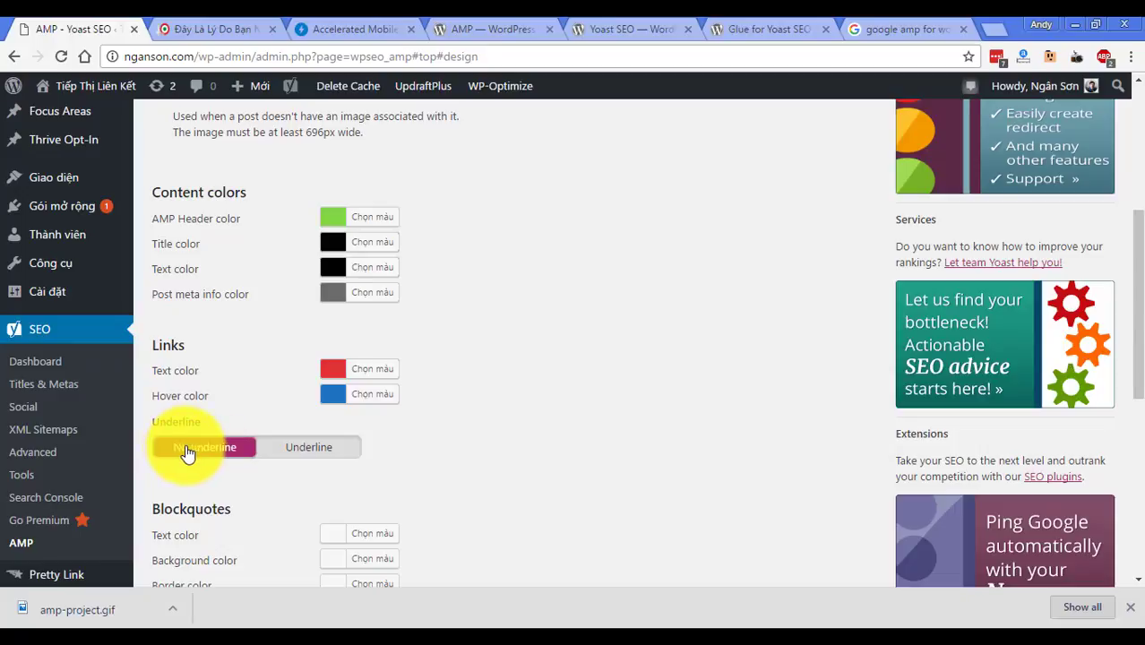
{"action": "scroll", "coordinate": [209, 454], "scroll_direction": "down", "scroll_amount": 3}
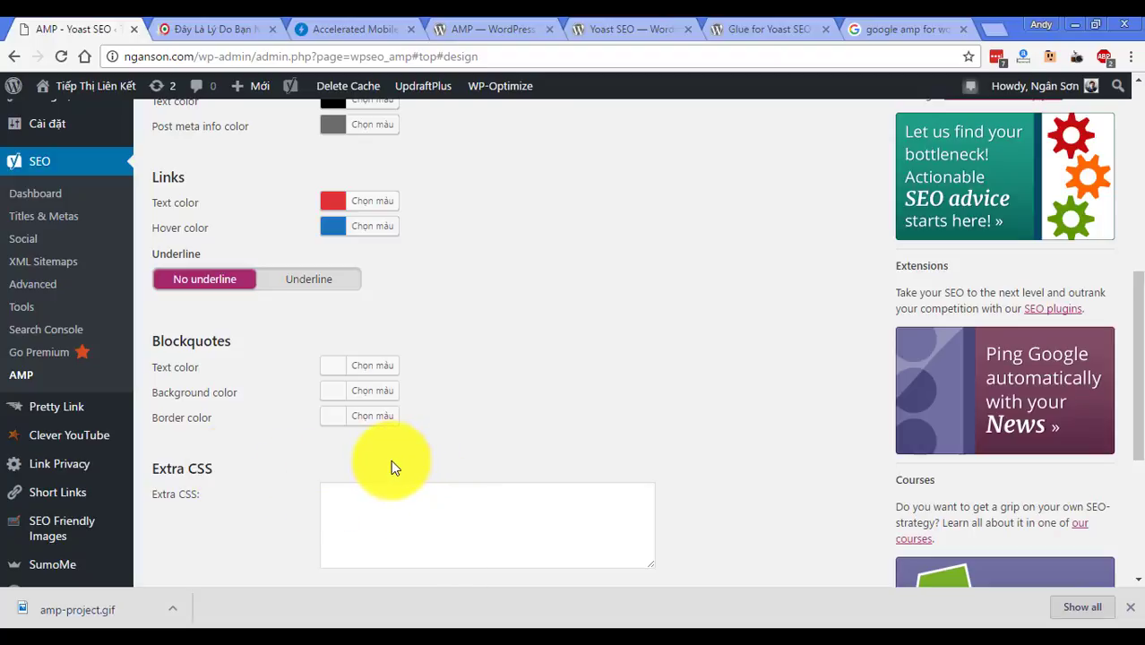
Step: Highlight "Glue for Yoast SEO & AMP" and then "AMP" in the Word plugin list, returning to the AMP settings in Chrome each time
{"action": "left_click", "coordinate": [287, 625]}
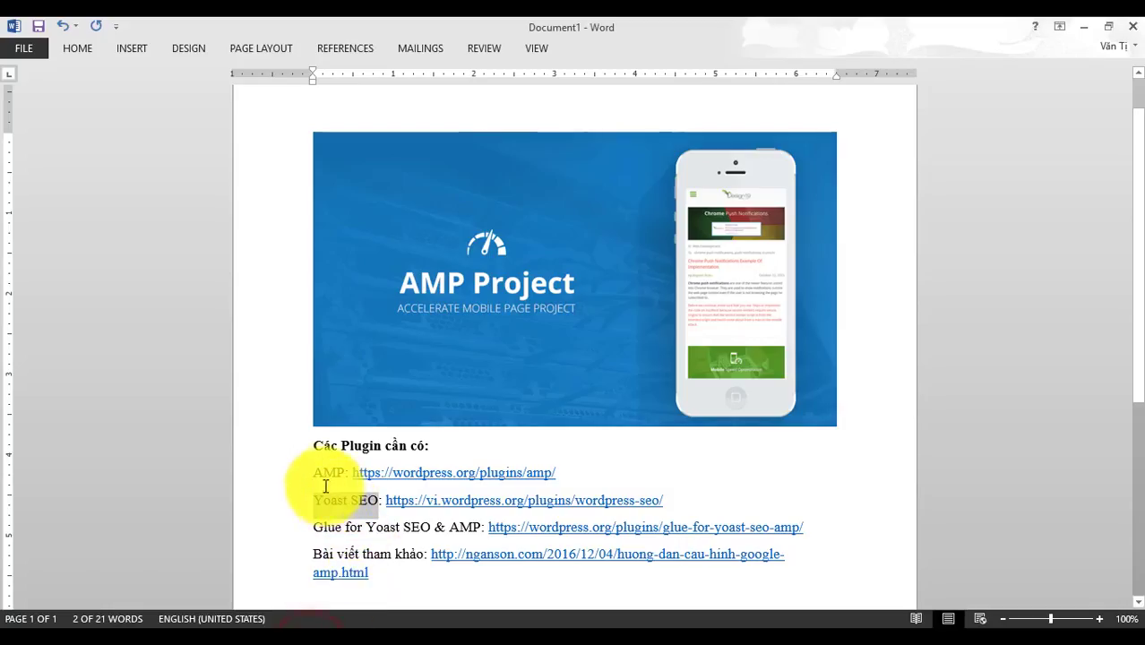
{"action": "left_click", "coordinate": [309, 531]}
{"action": "left_click_drag", "start_coordinate": [337, 530], "coordinate": [481, 527]}
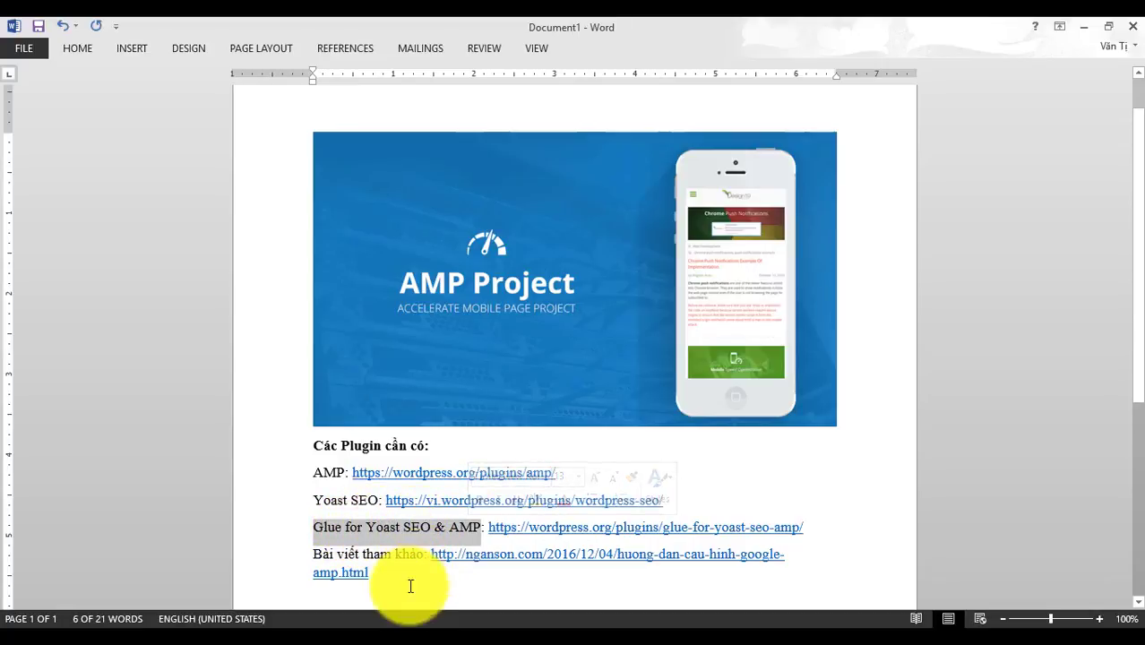
{"action": "left_click", "coordinate": [269, 621]}
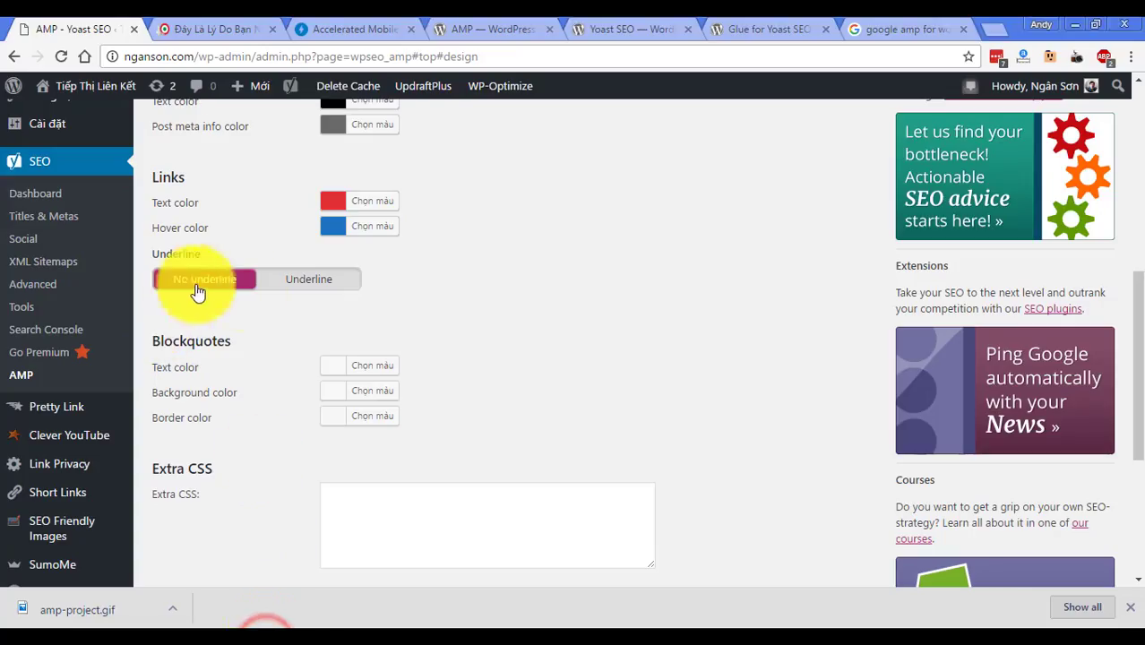
{"action": "scroll", "coordinate": [309, 309], "scroll_direction": "up", "scroll_amount": 4}
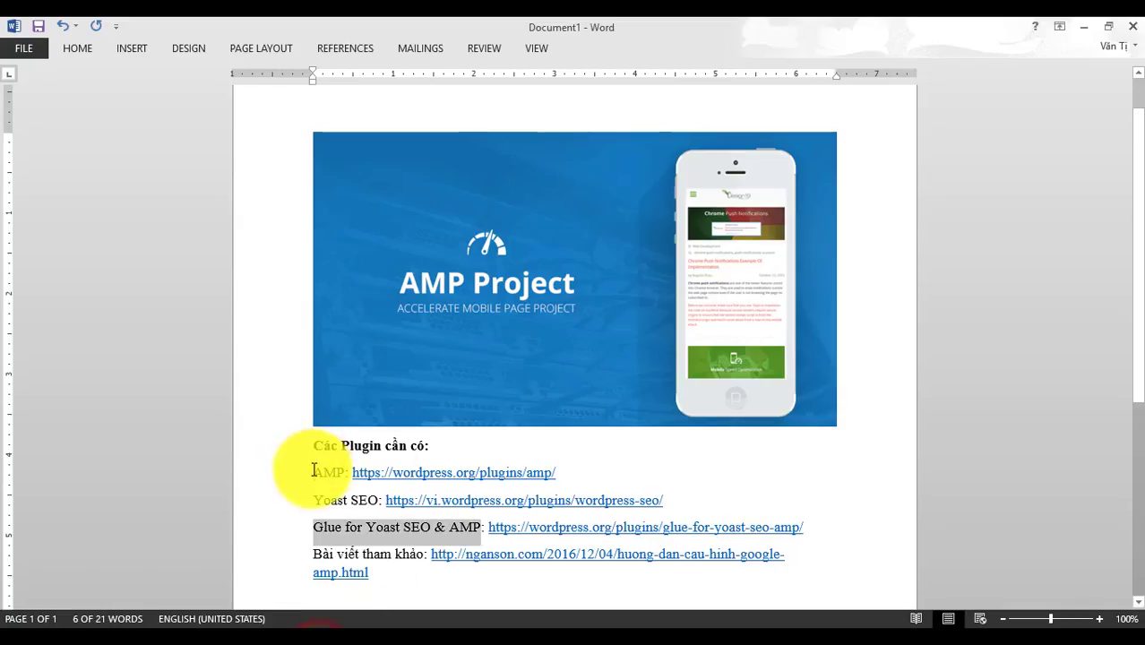
{"action": "left_click", "coordinate": [313, 473]}
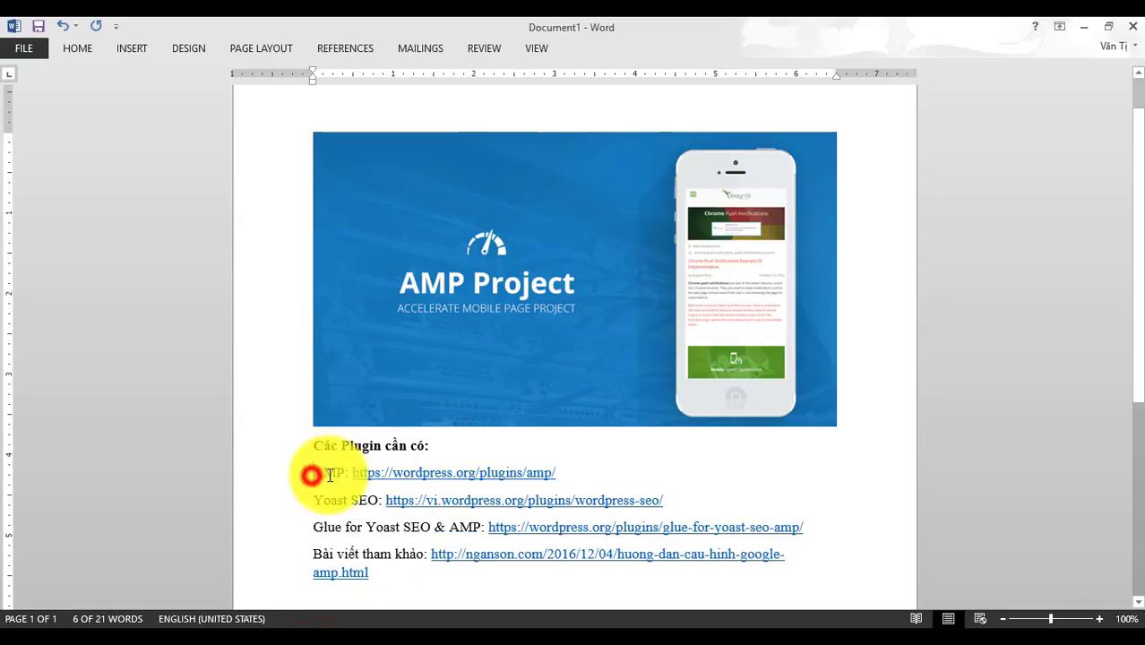
{"action": "left_click_drag", "start_coordinate": [340, 475], "coordinate": [345, 473]}
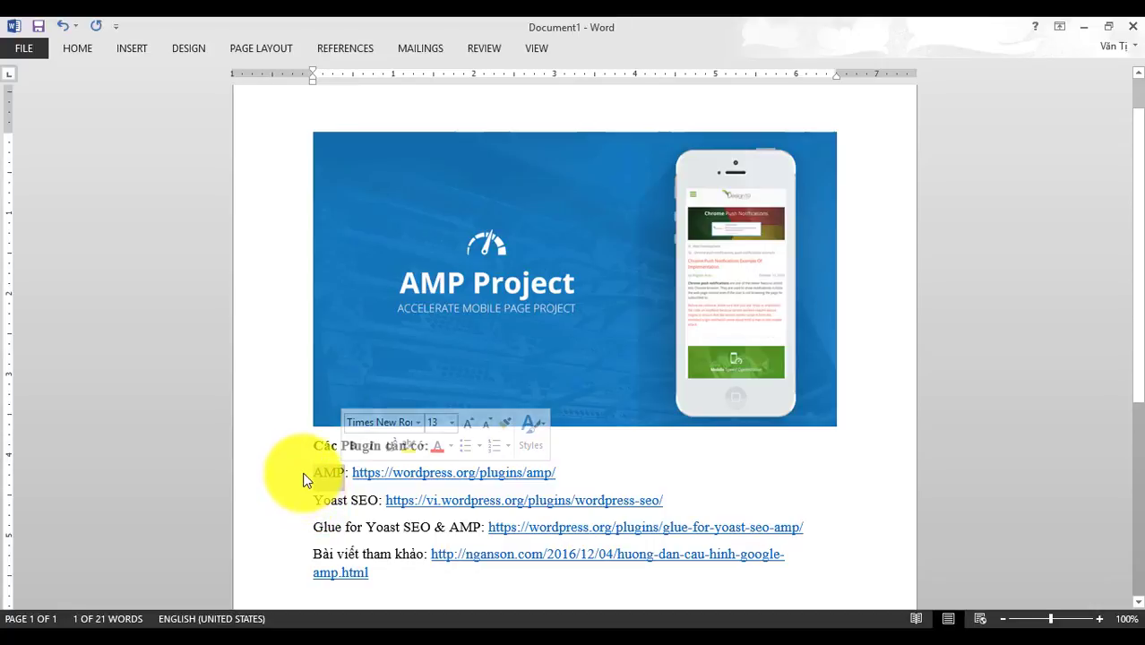
{"action": "left_click", "coordinate": [278, 619]}
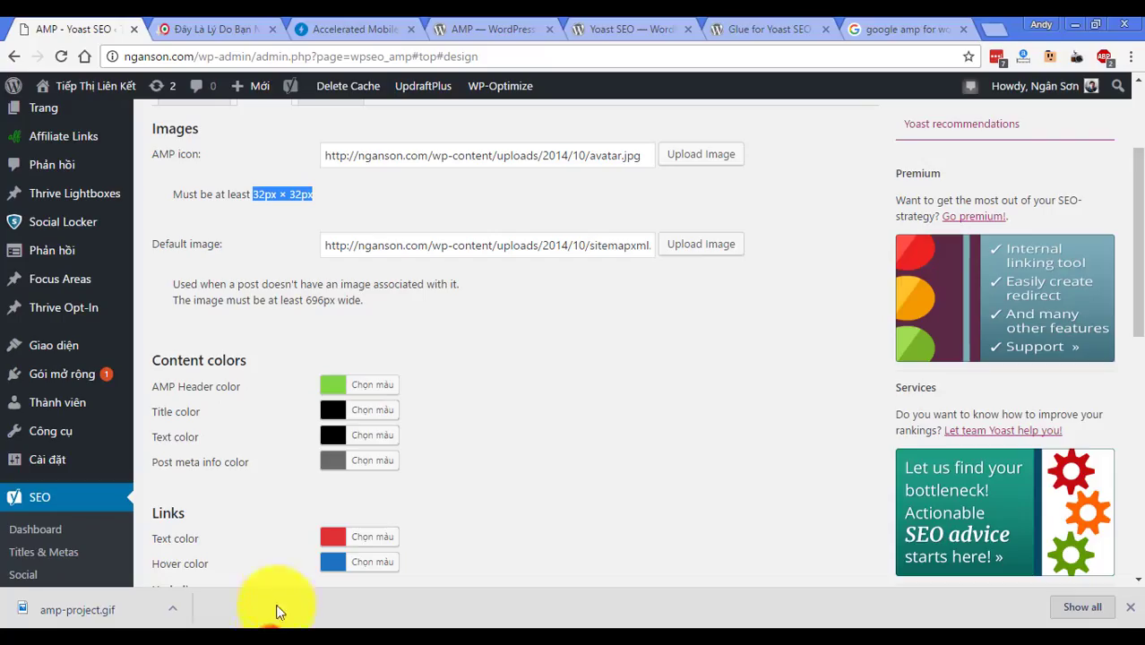
Step: Review the AMP design settings from the images to the extra code section and save the settings
{"action": "scroll", "coordinate": [274, 406], "scroll_direction": "down", "scroll_amount": 4}
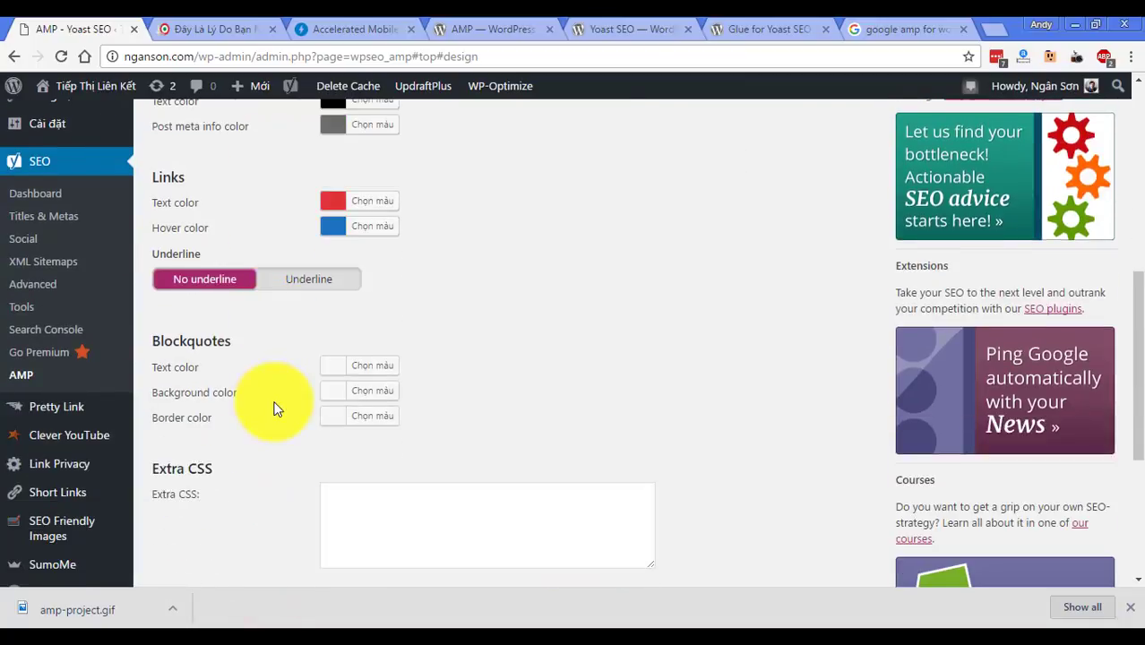
{"action": "scroll", "coordinate": [275, 407], "scroll_direction": "up", "scroll_amount": 4}
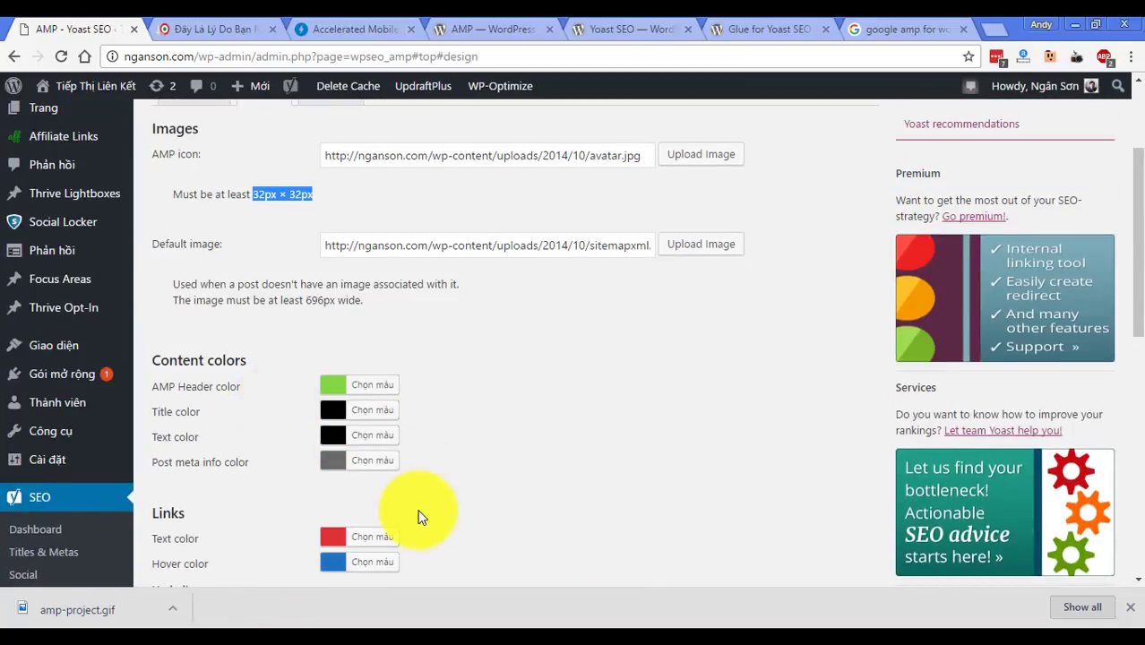
{"action": "scroll", "coordinate": [417, 506], "scroll_direction": "down", "scroll_amount": 2}
{"action": "scroll", "coordinate": [418, 502], "scroll_direction": "up", "scroll_amount": 3}
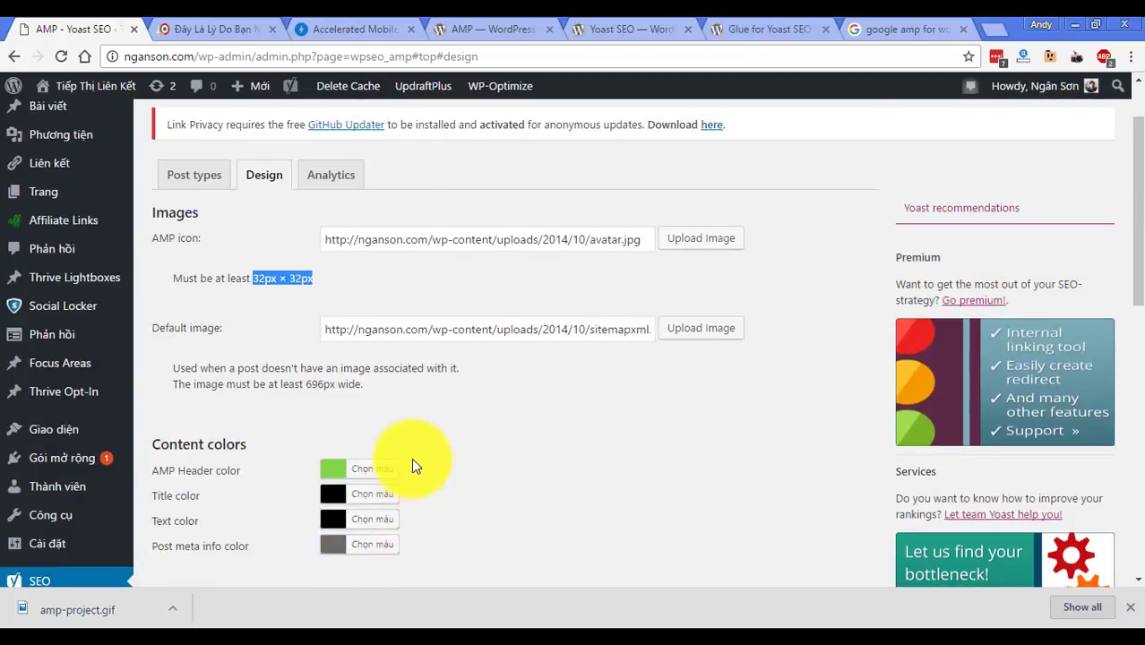
{"action": "scroll", "coordinate": [413, 452], "scroll_direction": "down", "scroll_amount": 6}
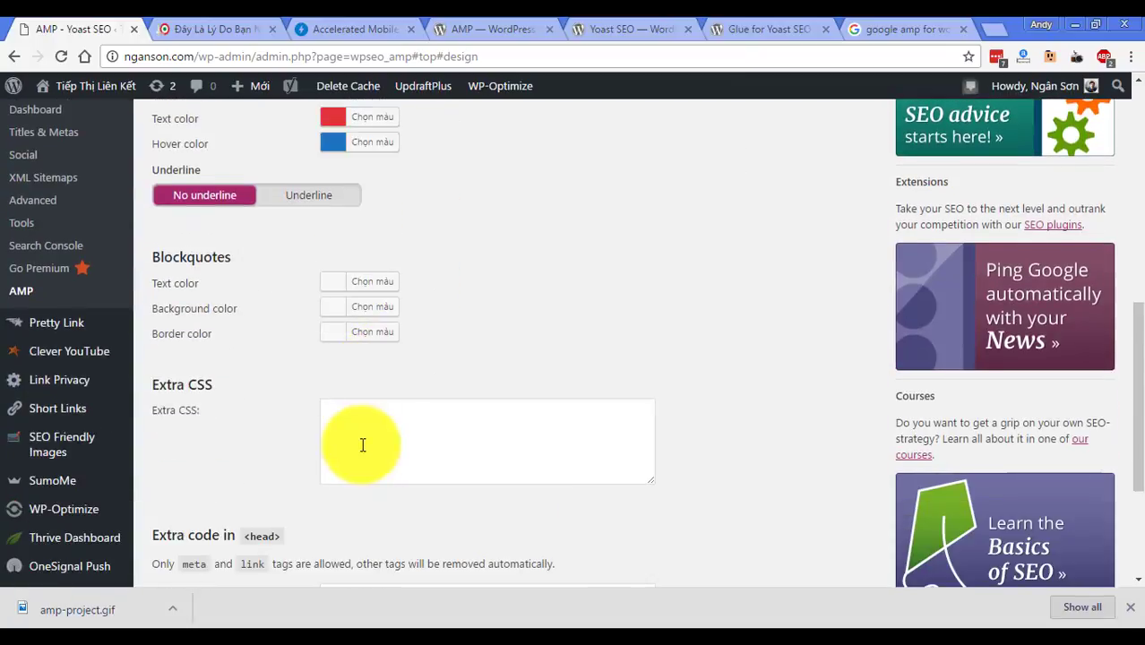
{"action": "scroll", "coordinate": [363, 445], "scroll_direction": "down", "scroll_amount": 3}
{"action": "left_click", "coordinate": [188, 498]}
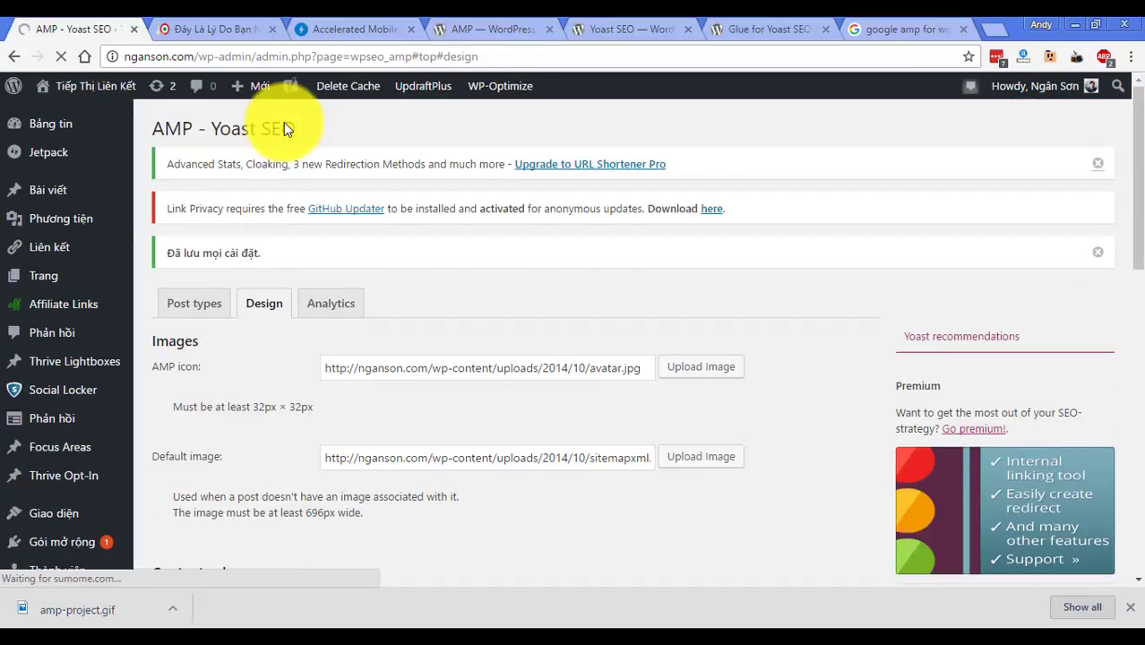
Step: Switch to the open blog article on configuring Google AMP and look through its setup instructions and screenshots
{"action": "left_click", "coordinate": [211, 28]}
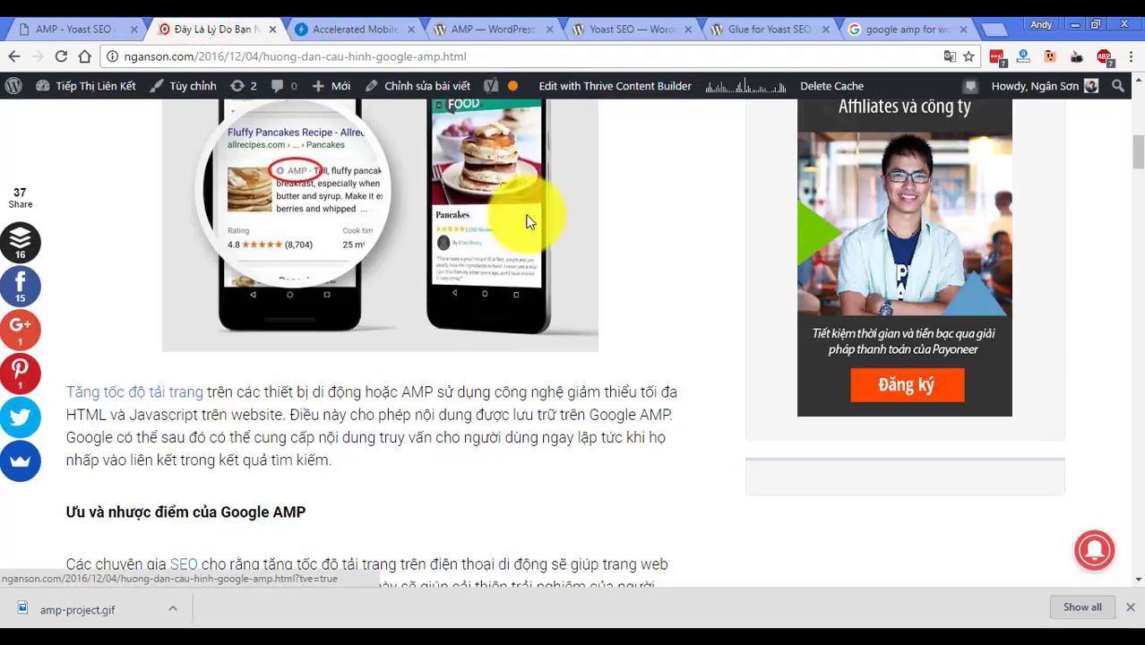
{"action": "scroll", "coordinate": [550, 267], "scroll_direction": "up", "scroll_amount": 4}
{"action": "scroll", "coordinate": [545, 260], "scroll_direction": "up", "scroll_amount": 4}
{"action": "scroll", "coordinate": [542, 260], "scroll_direction": "down", "scroll_amount": 10}
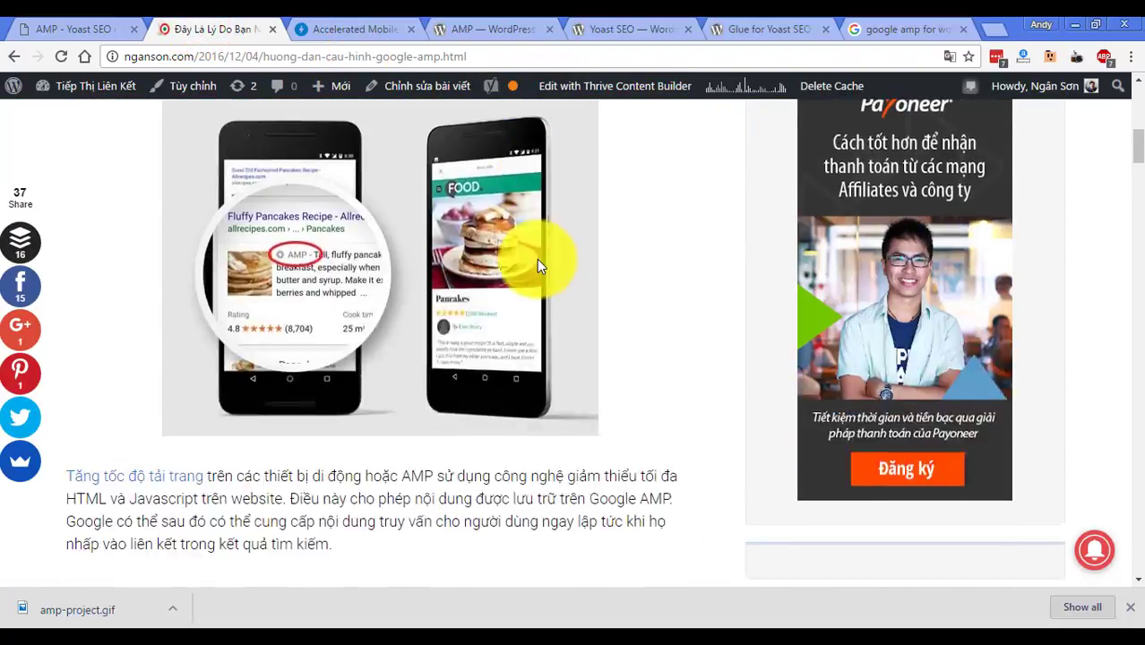
{"action": "scroll", "coordinate": [538, 263], "scroll_direction": "down", "scroll_amount": 20}
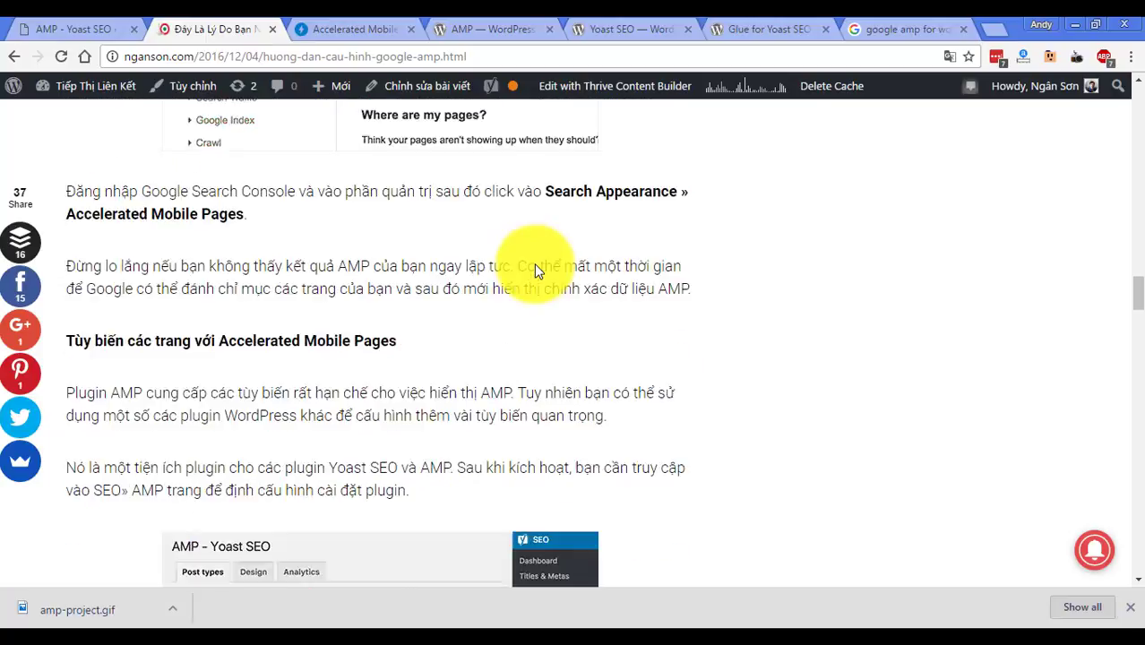
{"action": "scroll", "coordinate": [534, 264], "scroll_direction": "down", "scroll_amount": 7}
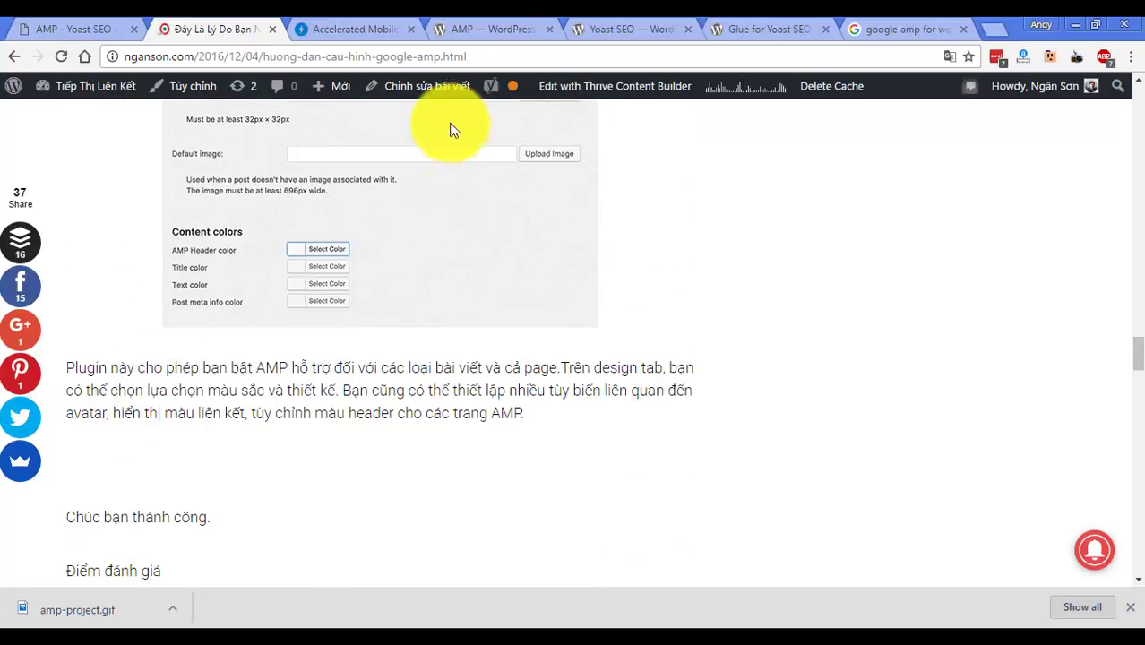
Step: Append "/amp/" to the article's URL and load the AMP version of the article
{"action": "left_click", "coordinate": [506, 52]}
{"action": "left_click", "coordinate": [514, 56]}
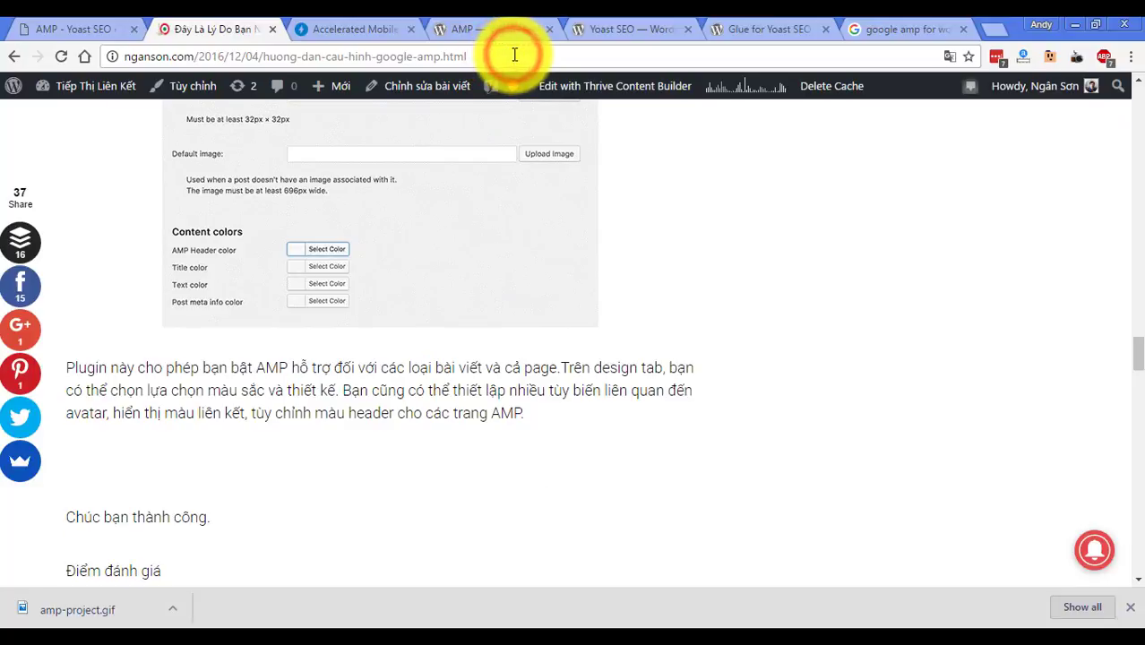
{"action": "type", "text": "/"}
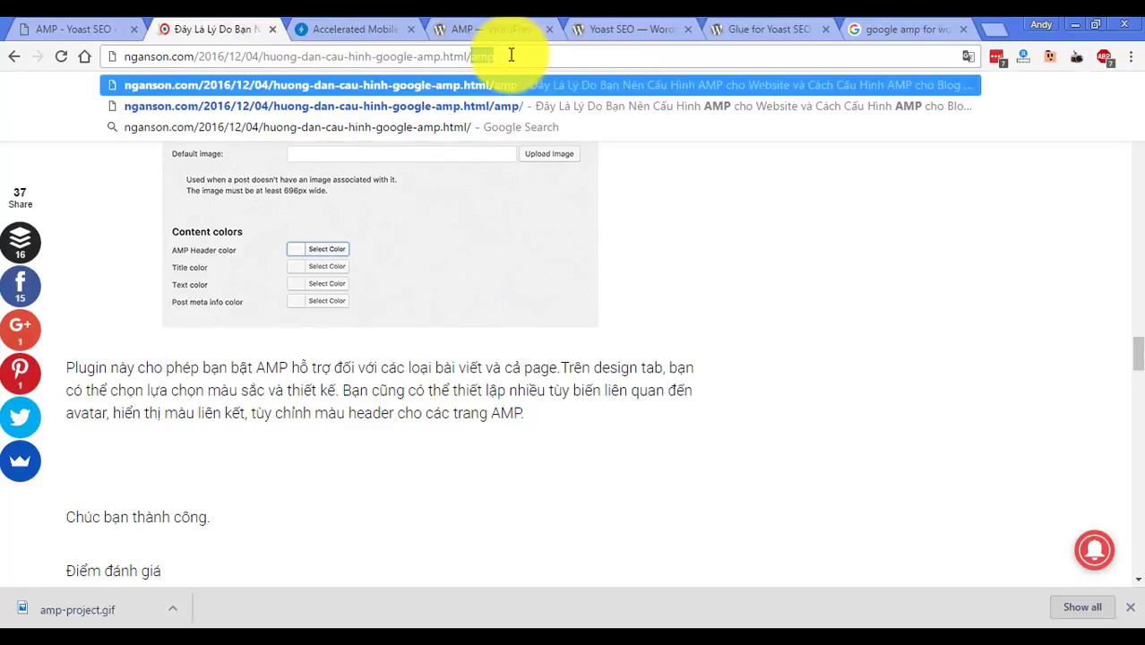
{"action": "type", "text": "amp"}
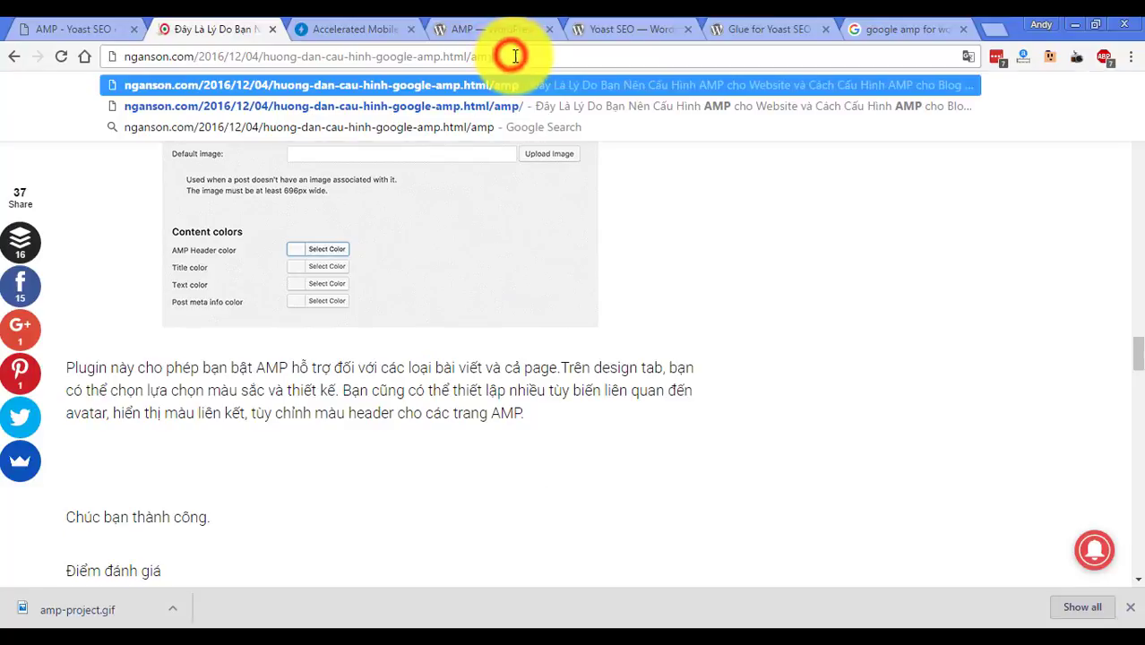
{"action": "type", "text": "/"}
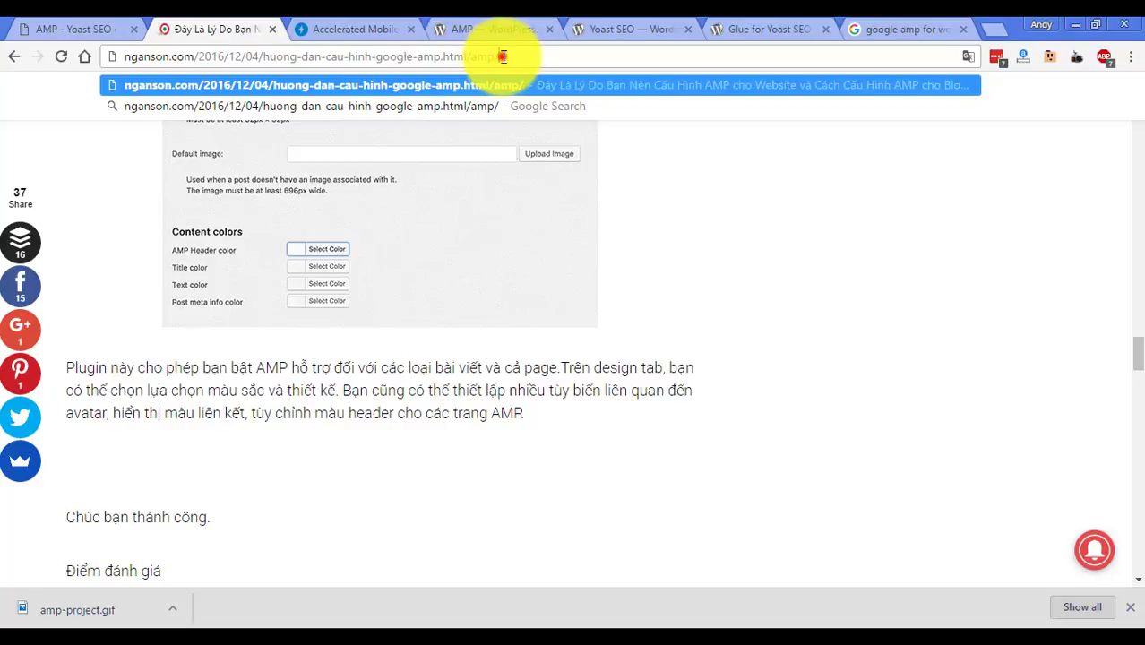
{"action": "left_click_drag", "start_coordinate": [467, 56], "coordinate": [504, 55]}
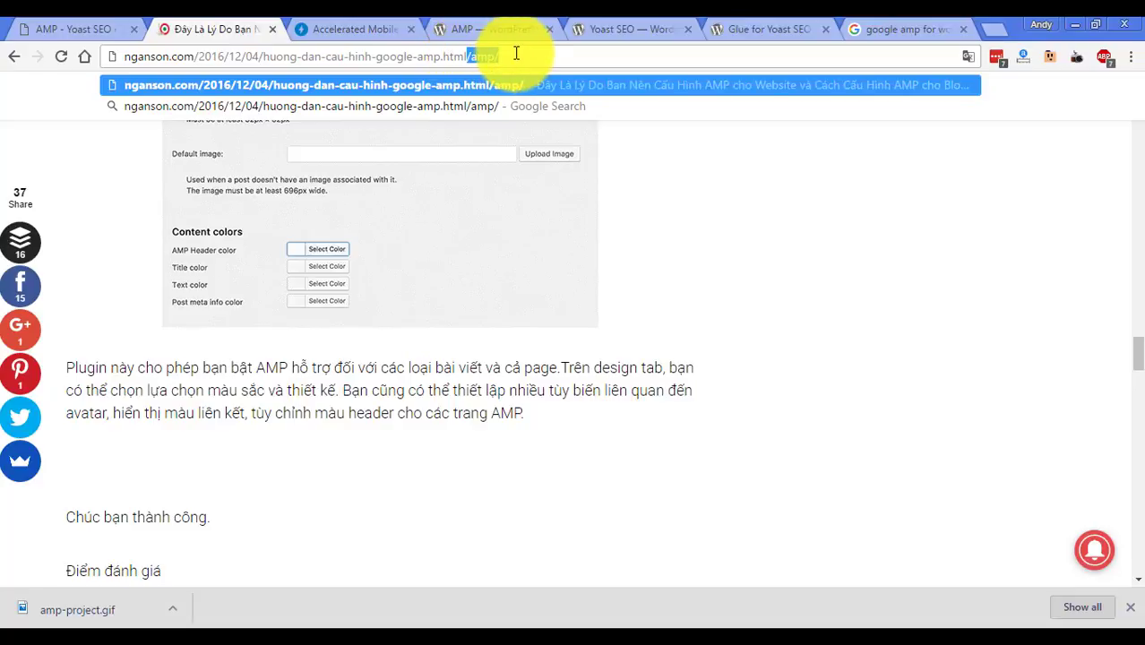
{"action": "key", "text": "Return"}
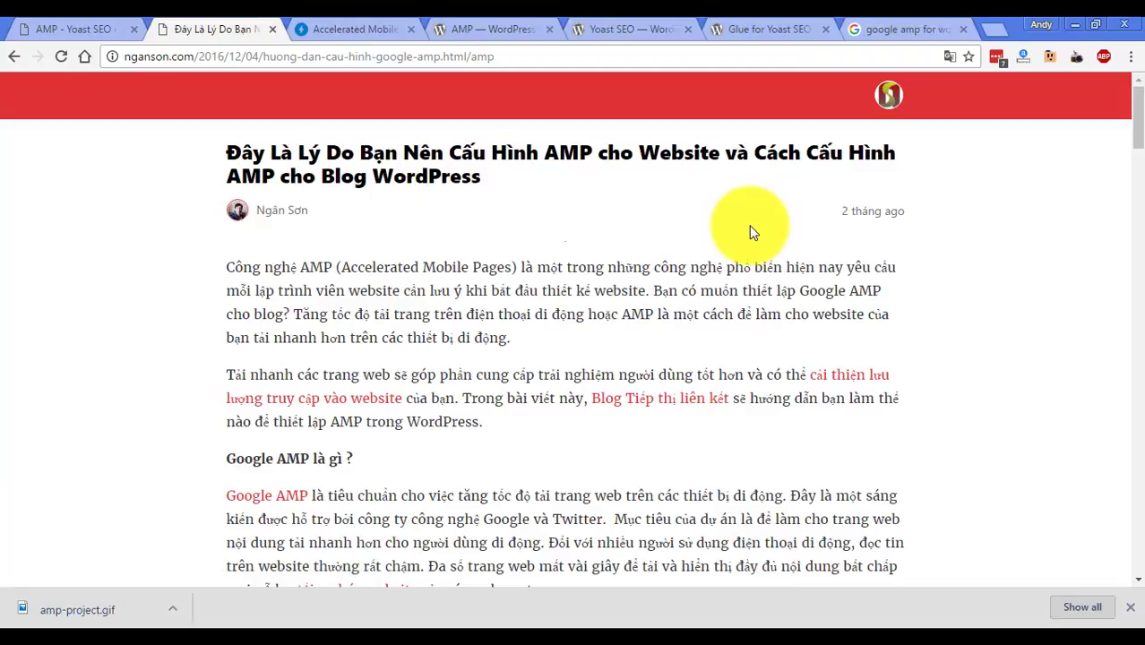
Step: Examine the article's AMP version, including its header, title, link colors and embedded images
{"action": "scroll", "coordinate": [27, 416], "scroll_direction": "down", "scroll_amount": 2}
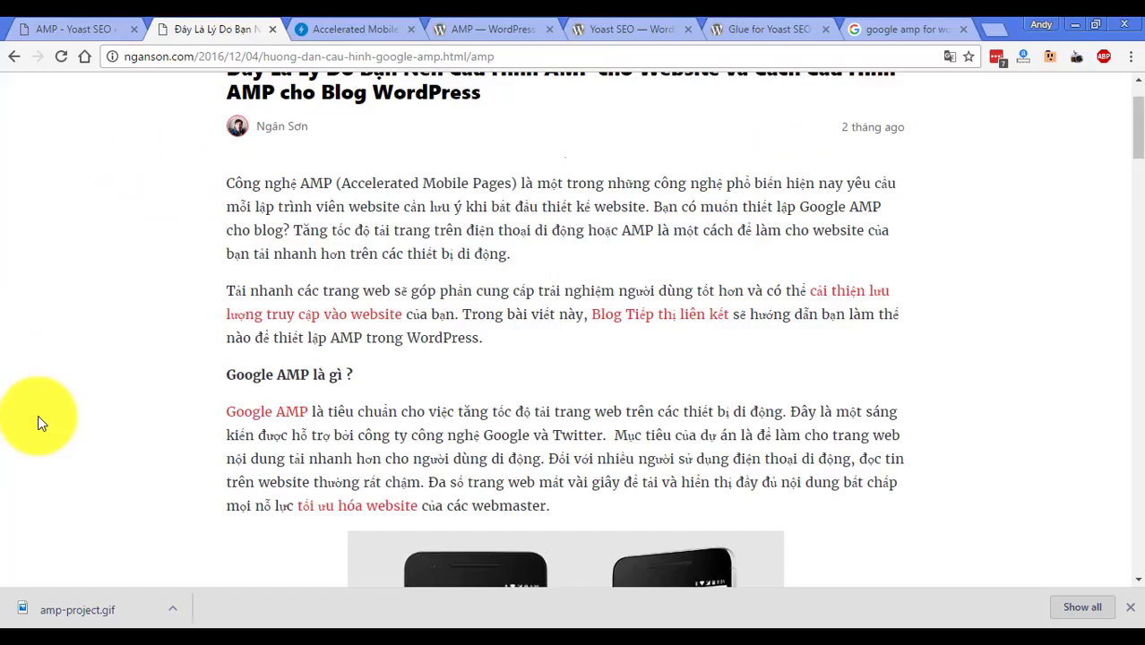
{"action": "scroll", "coordinate": [68, 377], "scroll_direction": "up", "scroll_amount": 2}
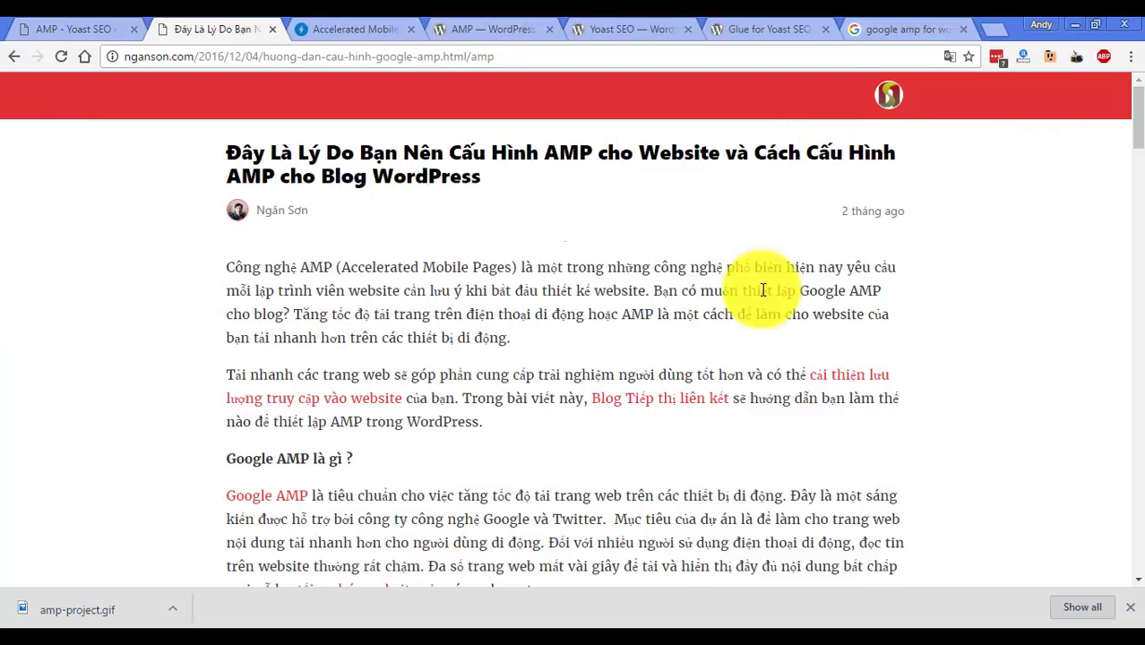
{"action": "scroll", "coordinate": [263, 237], "scroll_direction": "down", "scroll_amount": 15}
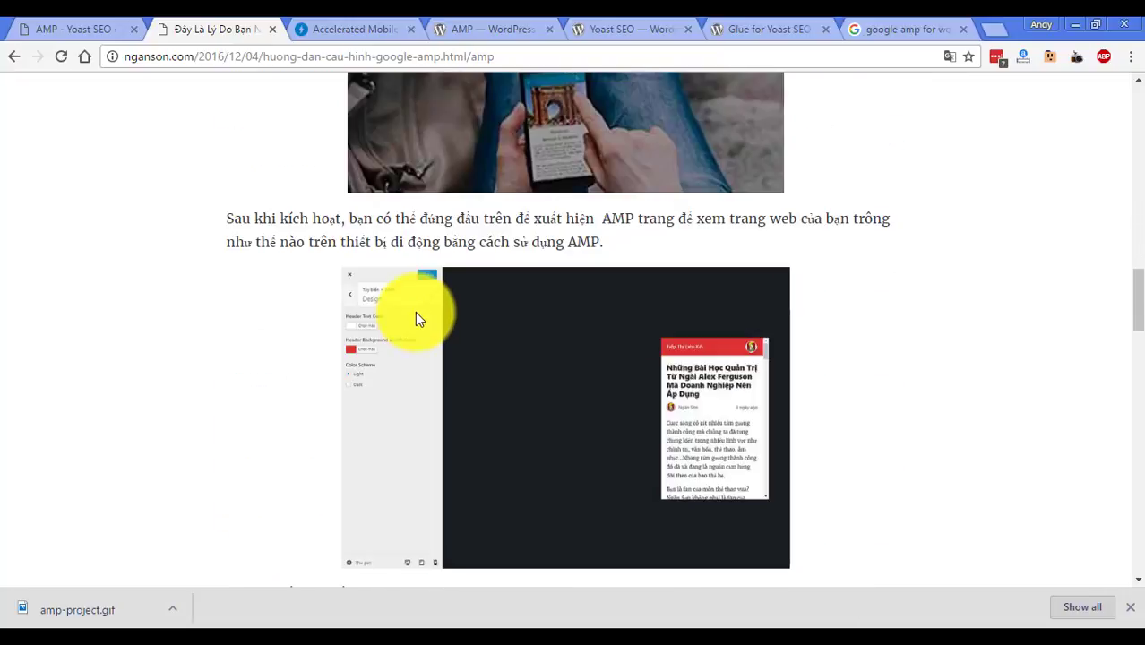
{"action": "scroll", "coordinate": [417, 309], "scroll_direction": "up", "scroll_amount": 20}
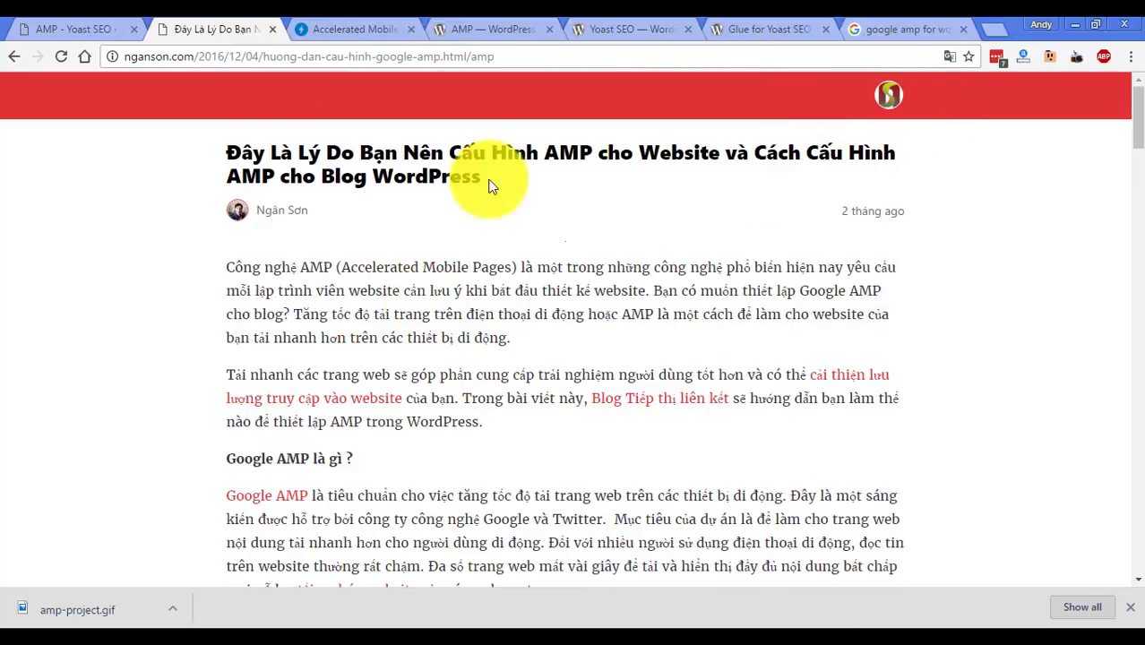
{"action": "left_click_drag", "start_coordinate": [225, 151], "coordinate": [485, 174]}
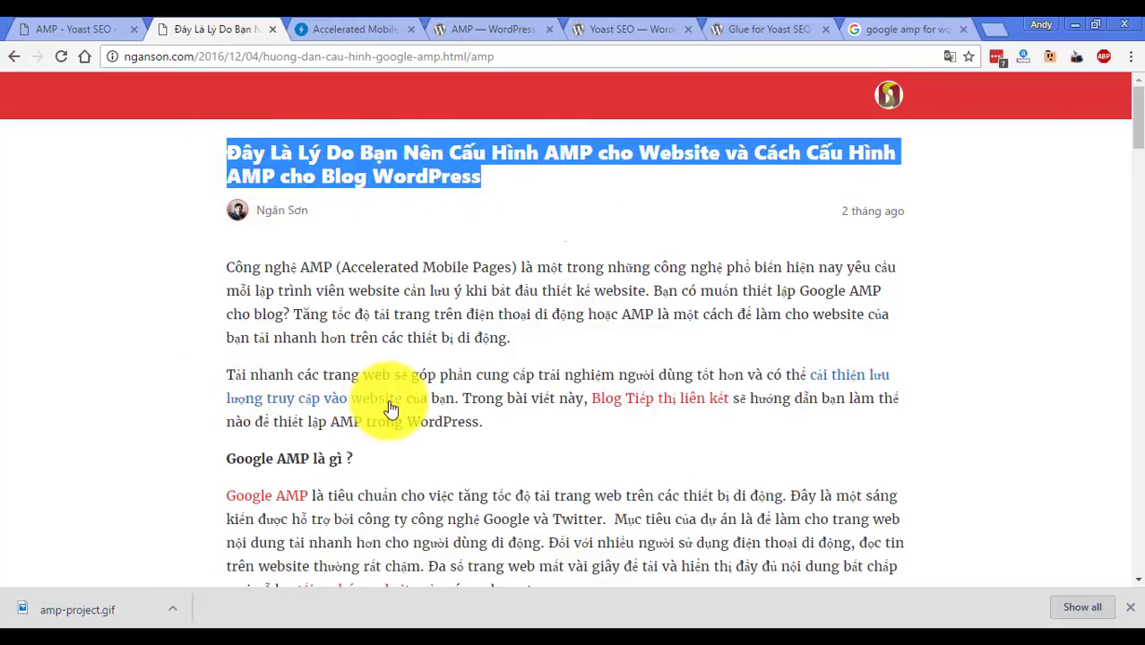
{"action": "scroll", "coordinate": [439, 391], "scroll_direction": "down", "scroll_amount": 15}
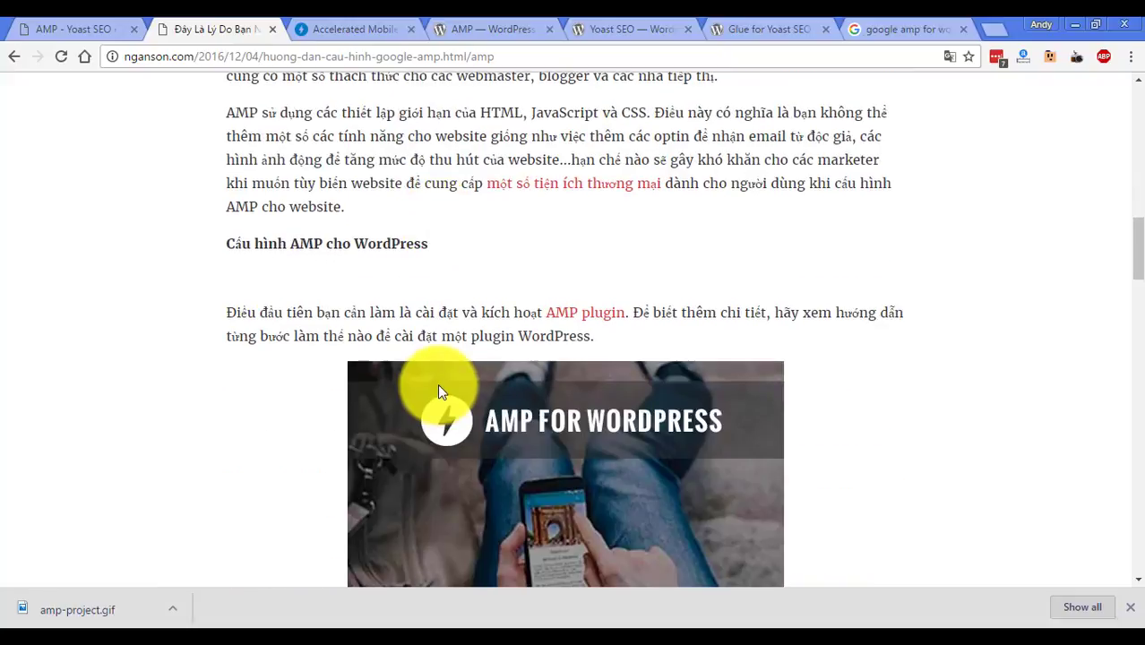
{"action": "scroll", "coordinate": [439, 391], "scroll_direction": "down", "scroll_amount": 20}
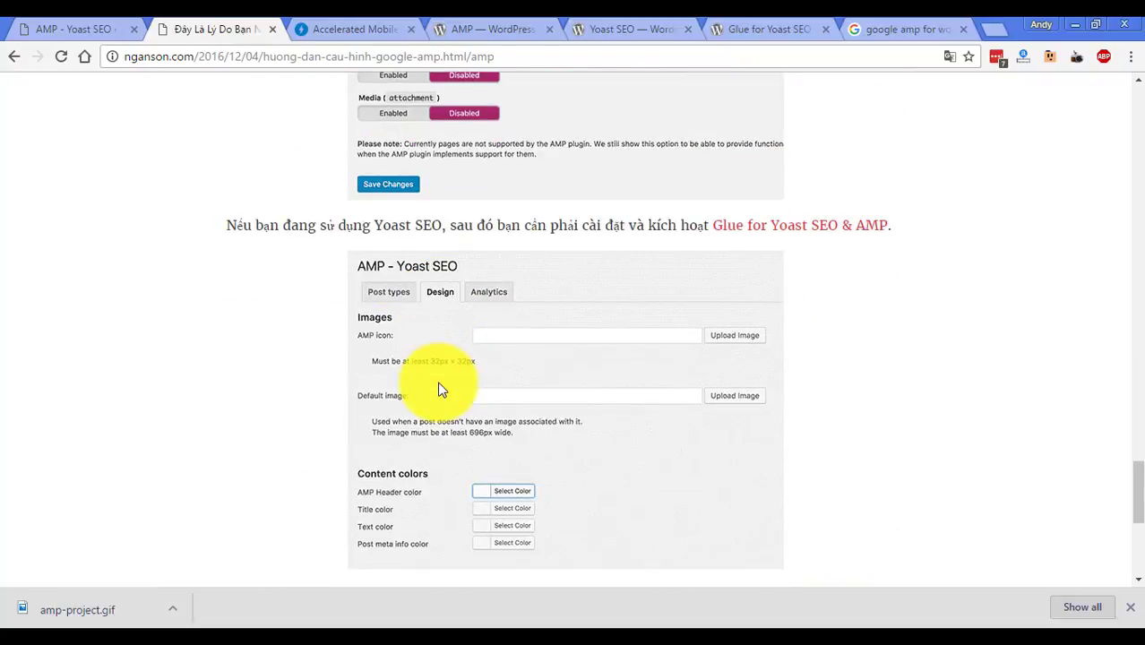
Step: Reload the article's AMP version using its address with a trailing slash after "amp"
{"action": "left_click", "coordinate": [498, 57]}
{"action": "type", "text": "/"}
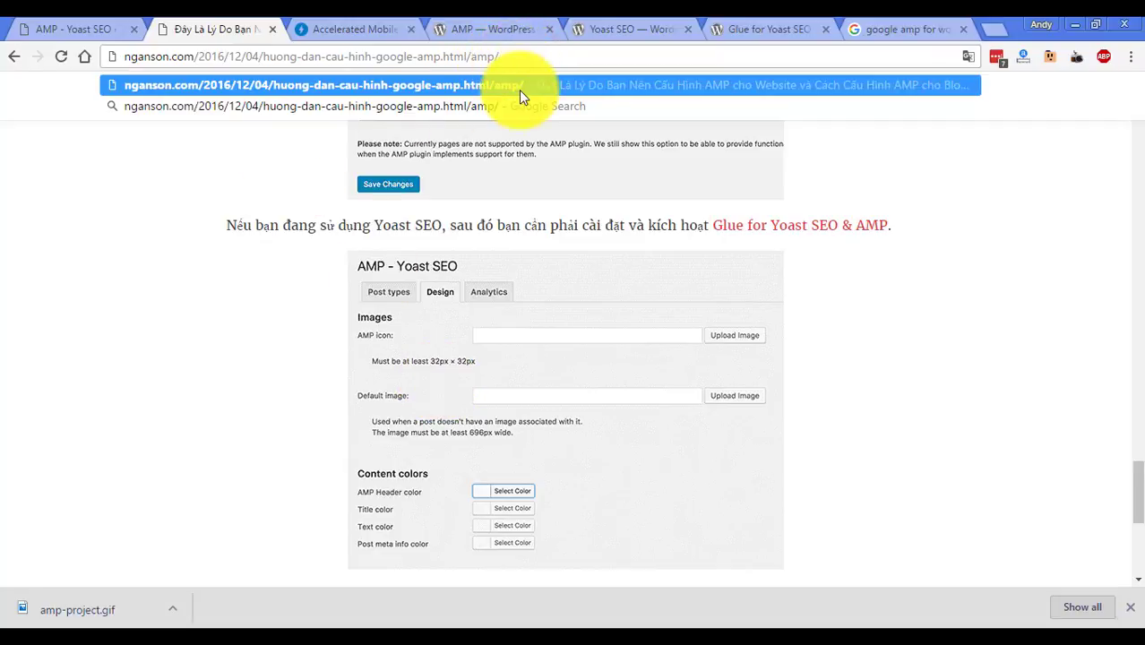
{"action": "left_click", "coordinate": [523, 87]}
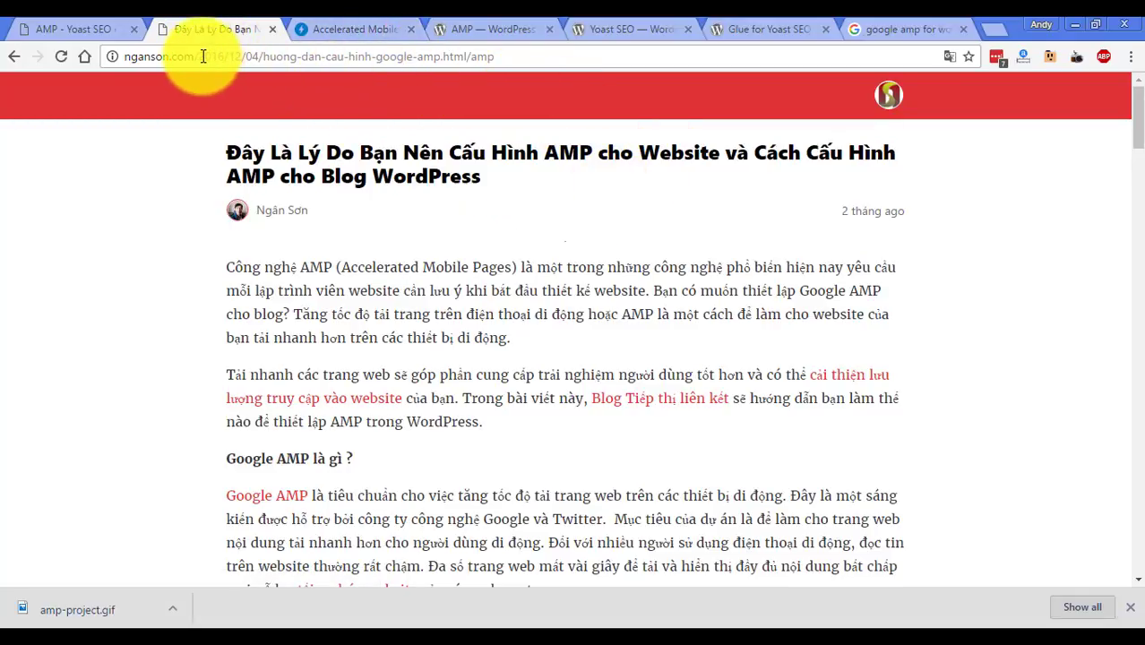
Step: Go to the site's home page at nganson.com and open the "Công Cụ" page
{"action": "left_click_drag", "start_coordinate": [202, 56], "coordinate": [544, 57]}
{"action": "key", "text": "BackSpace"}
{"action": "key", "text": "Return"}
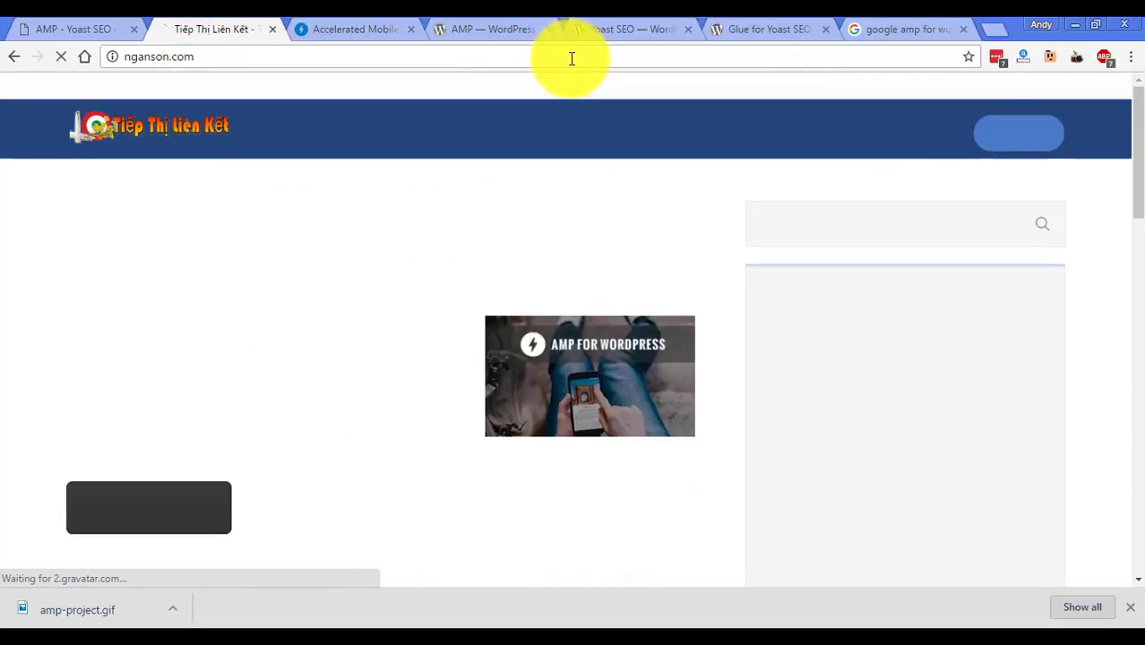
{"action": "left_click", "coordinate": [1015, 139]}
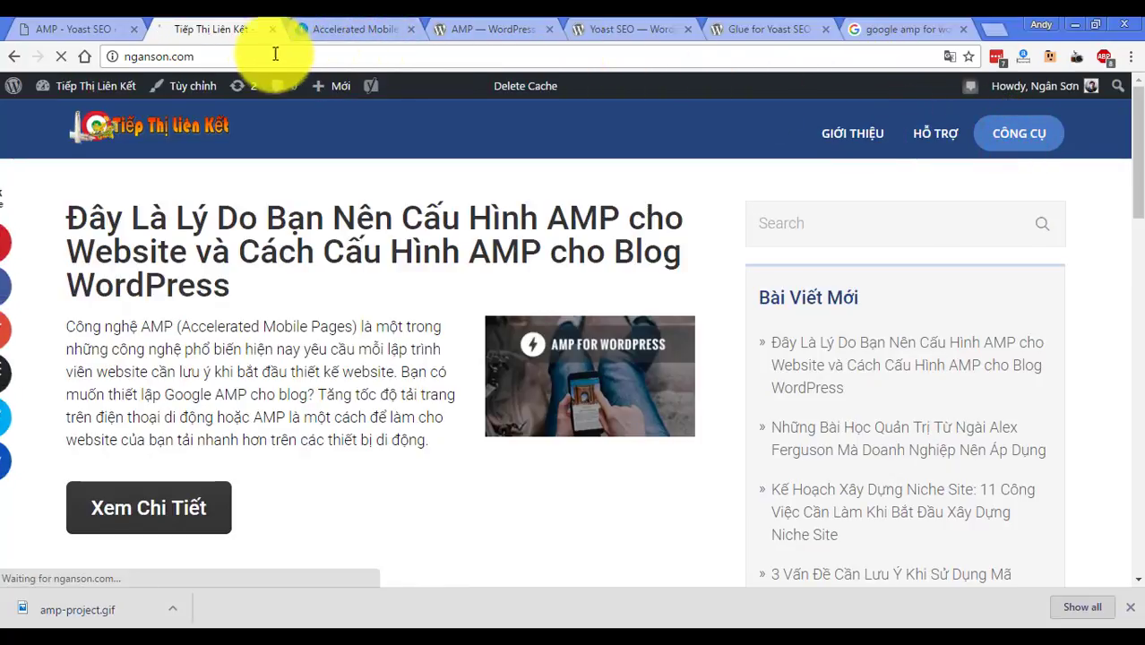
Step: Append "/amp/" to the URL of the cong-cu-blogging page and load that address
{"action": "left_click", "coordinate": [252, 44]}
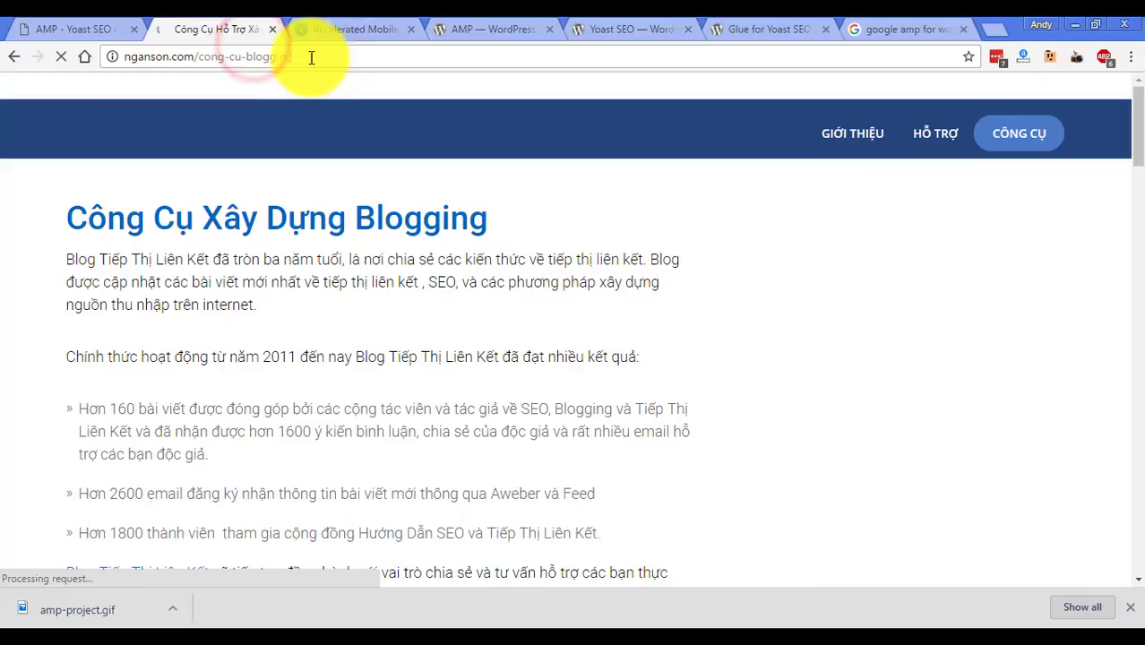
{"action": "left_click", "coordinate": [340, 56]}
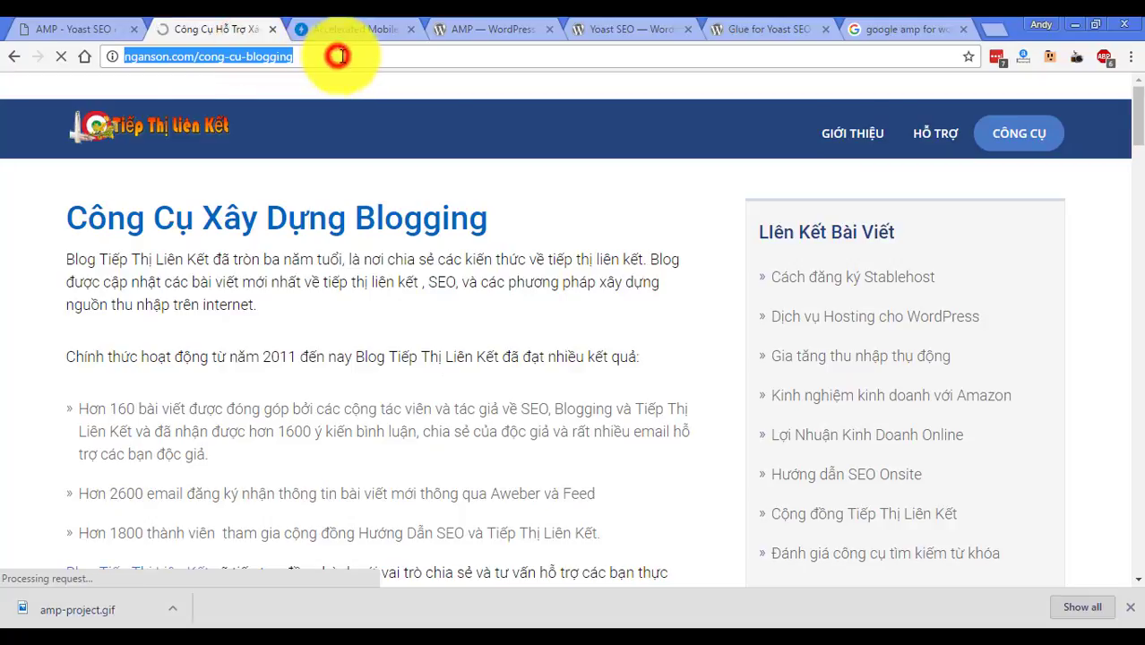
{"action": "left_click", "coordinate": [350, 59]}
{"action": "type", "text": "/"}
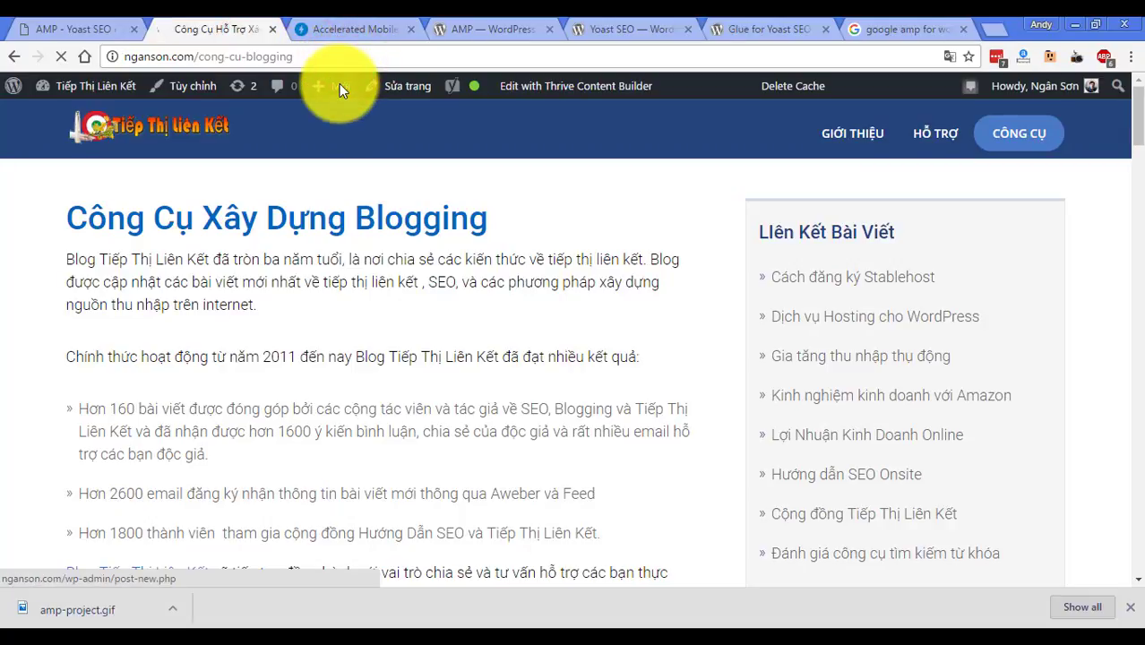
{"action": "type", "text": "amp/"}
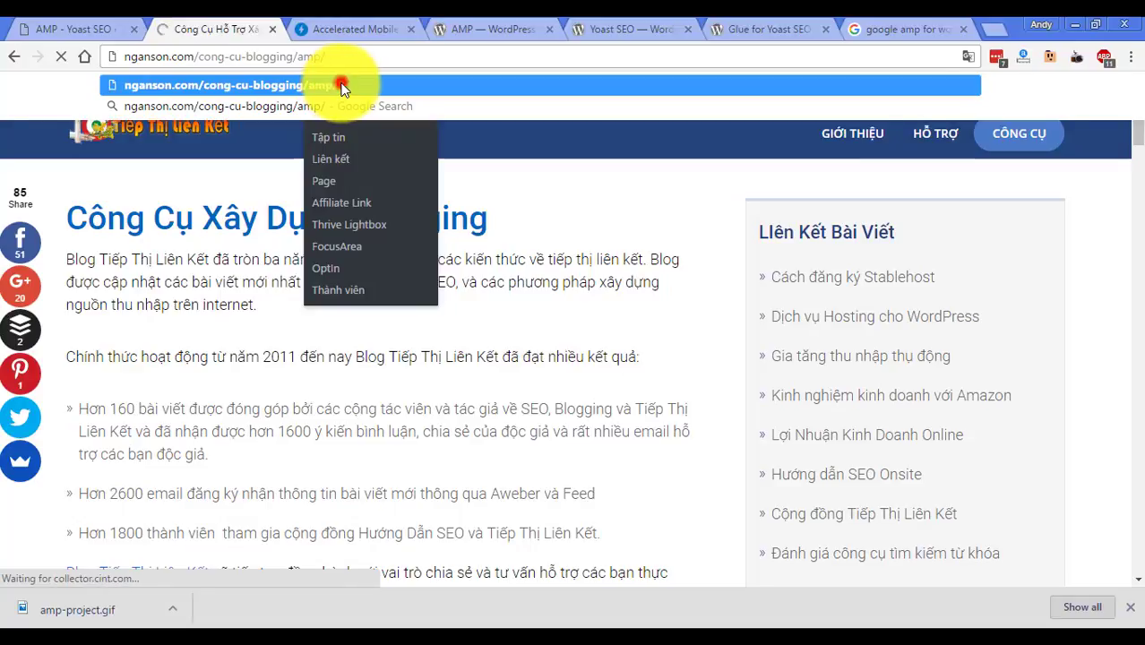
{"action": "key", "text": "Return"}
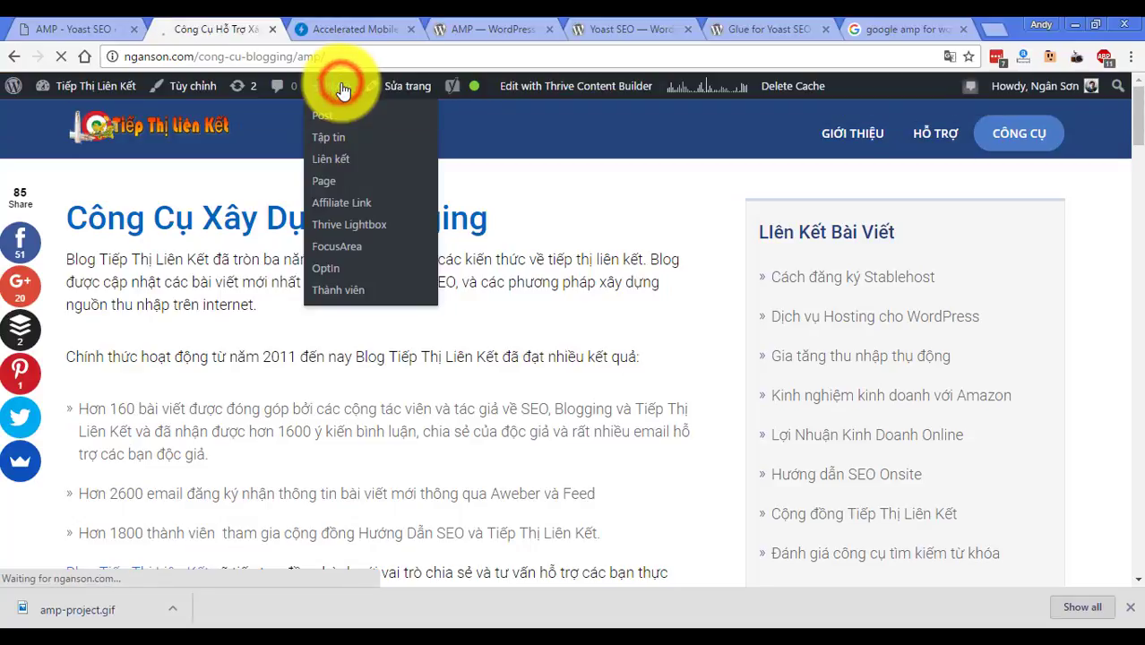